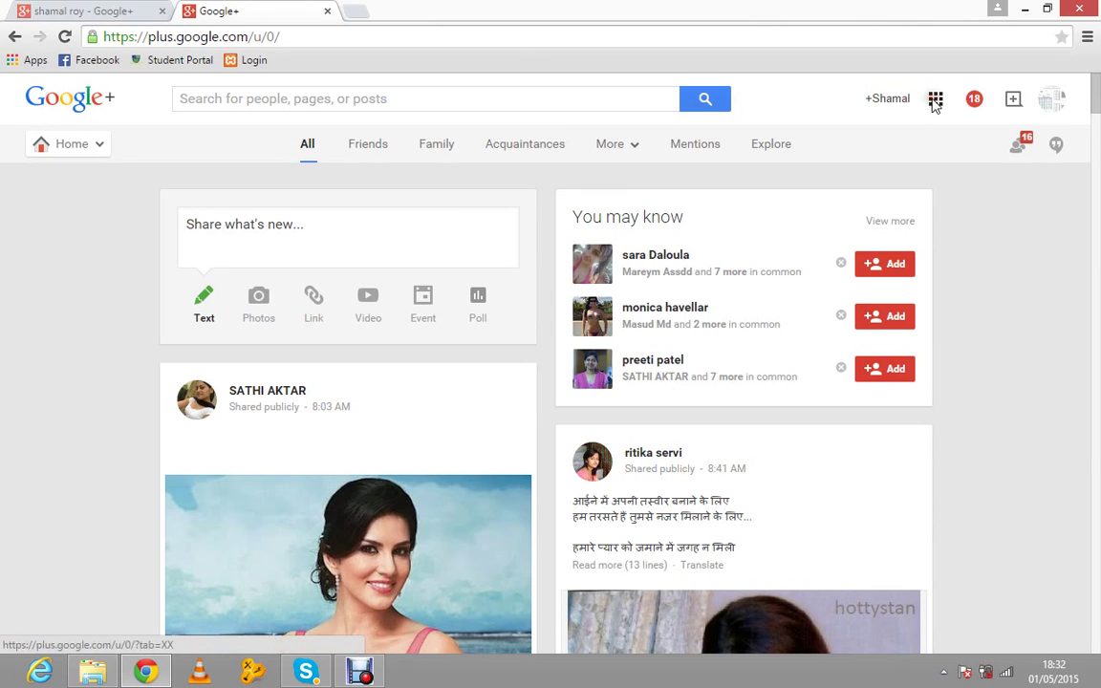
Open Blogger from the Social section of Google's full products list
left_click(936, 101)
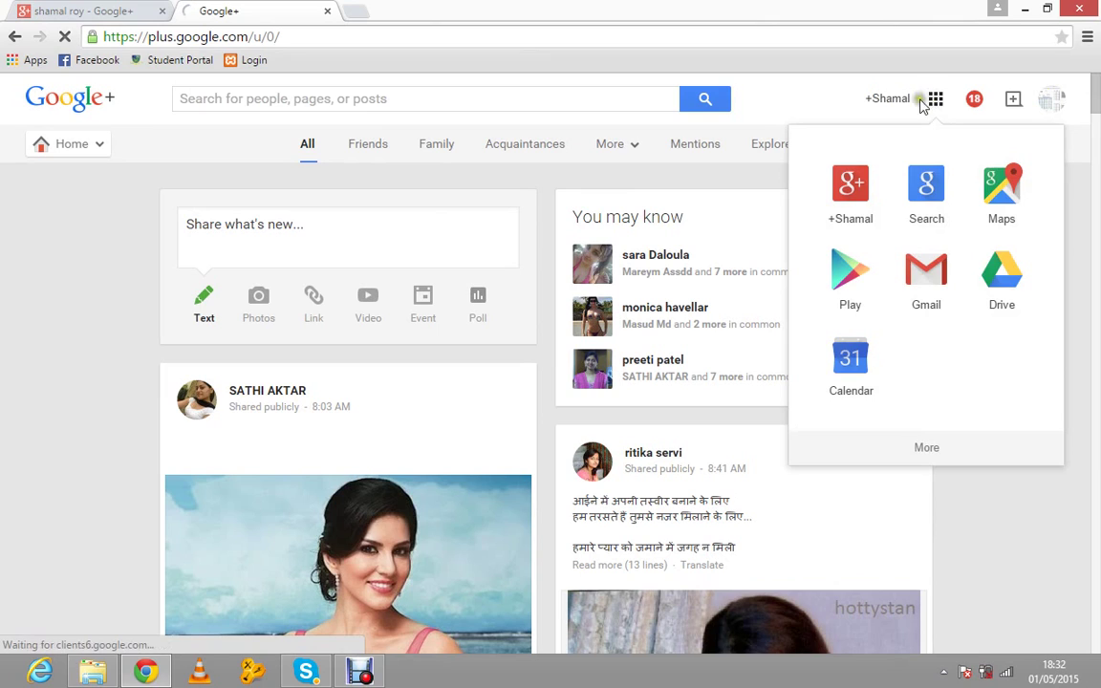
left_click(929, 448)
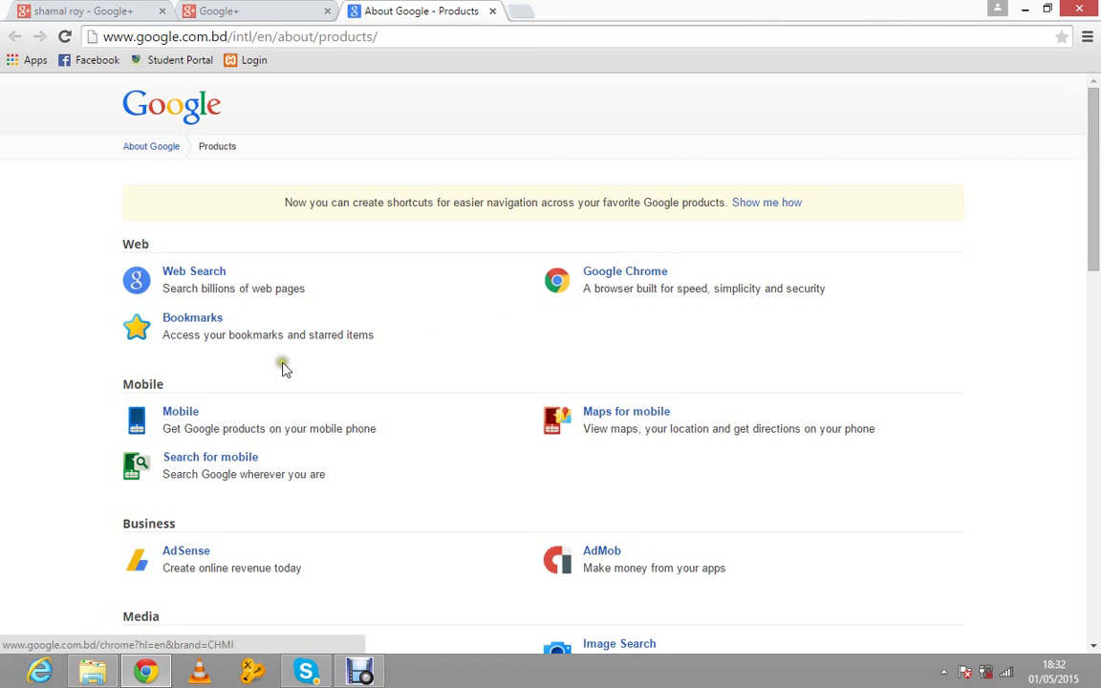
scroll(363, 302, "down", 3)
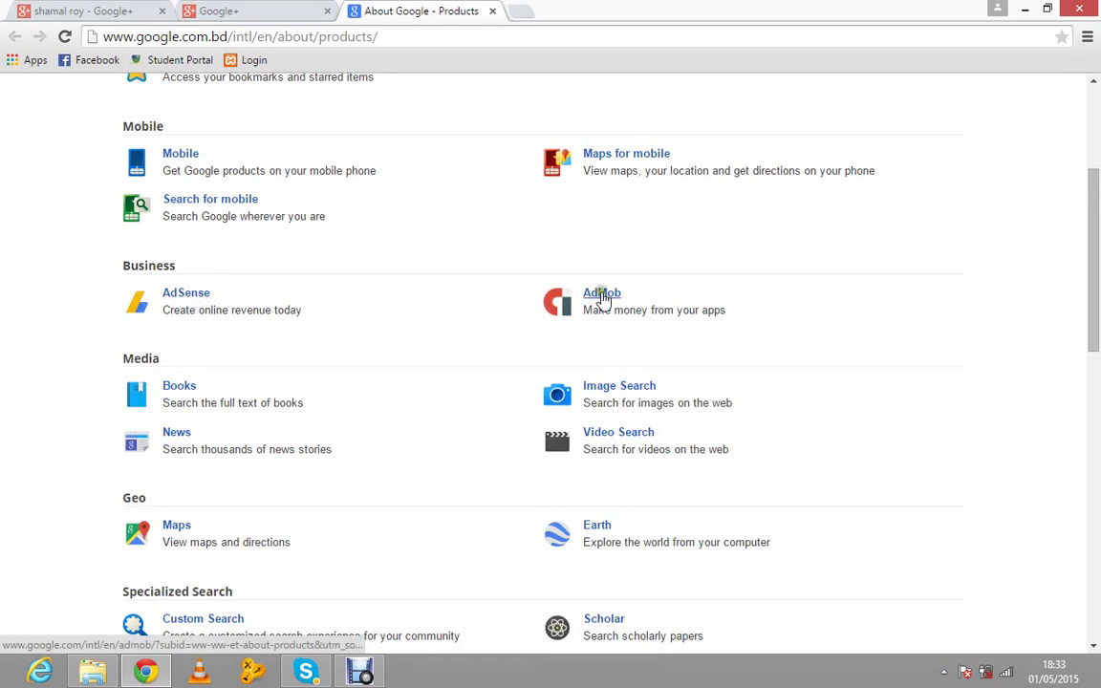
scroll(497, 321, "down", 4)
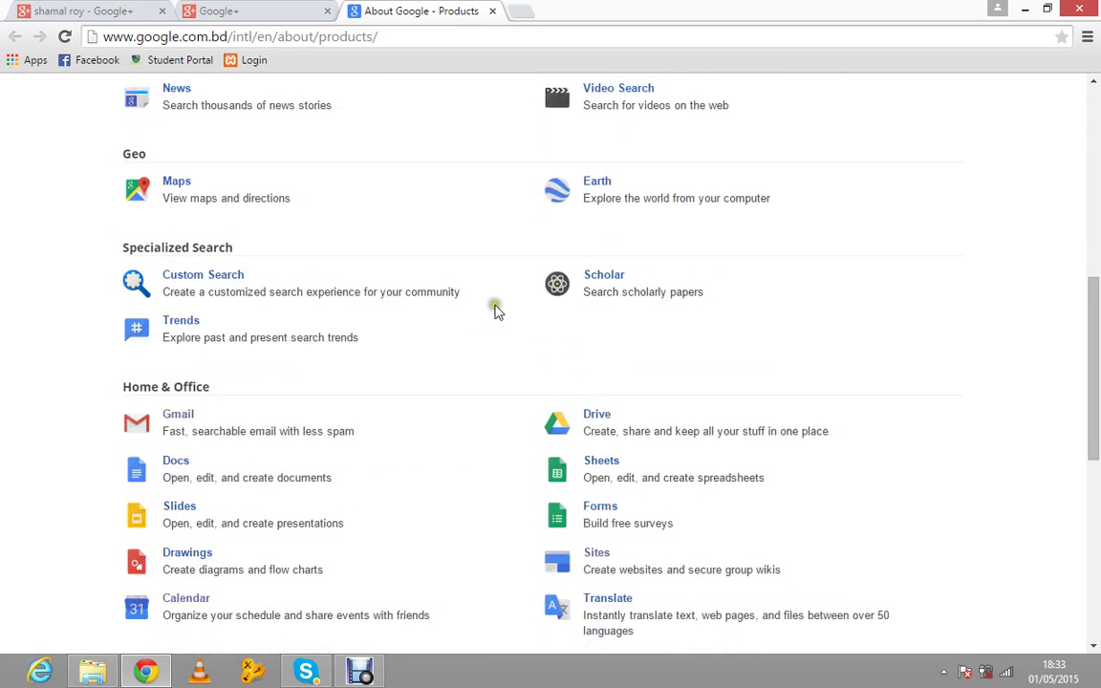
scroll(496, 308, "down", 2)
scroll(468, 197, "down", 1)
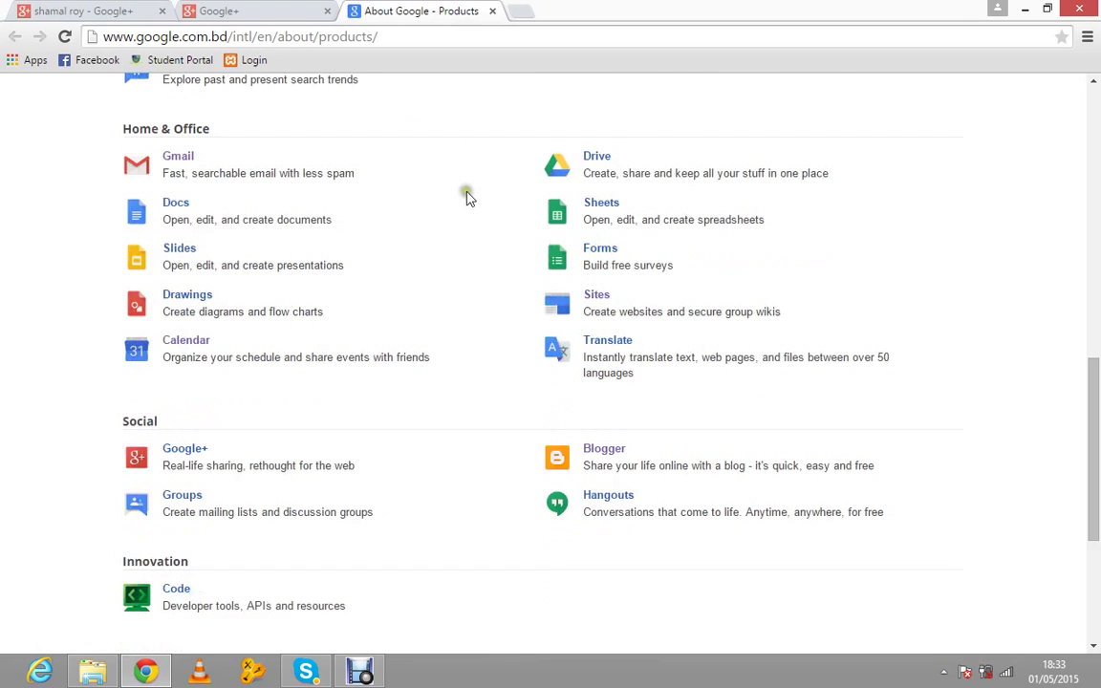
left_click(598, 456)
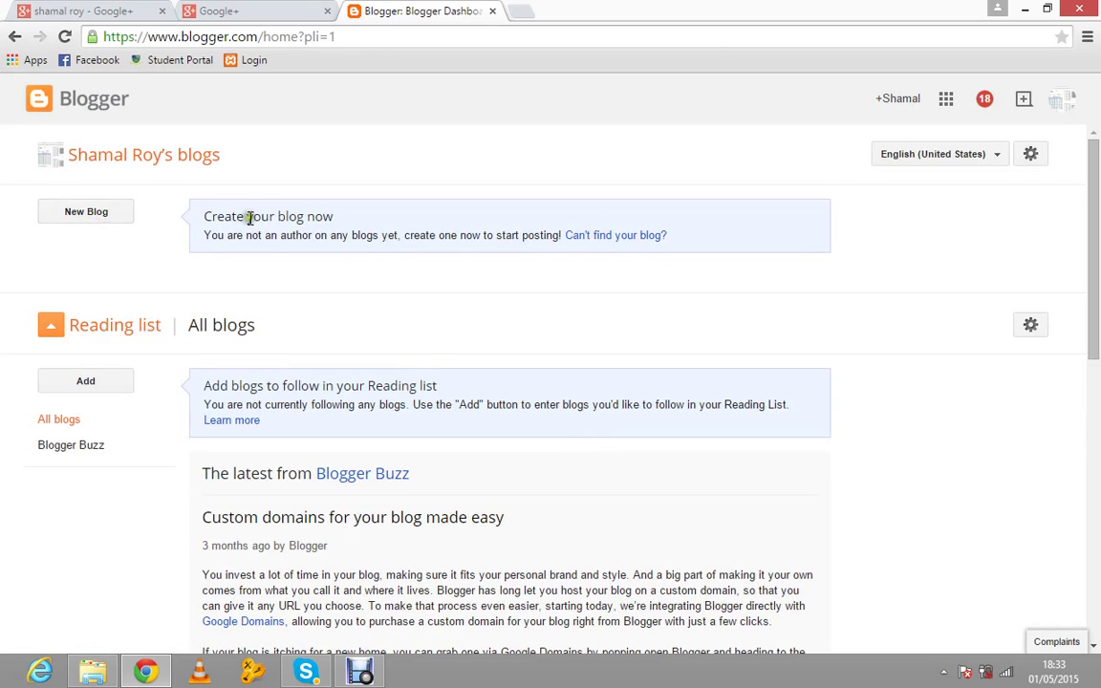
Start a new blog and enter the title "This my Blog which content Different viedo clips,content writing,civil engineering ducoments,"
left_click(89, 225)
left_click(90, 220)
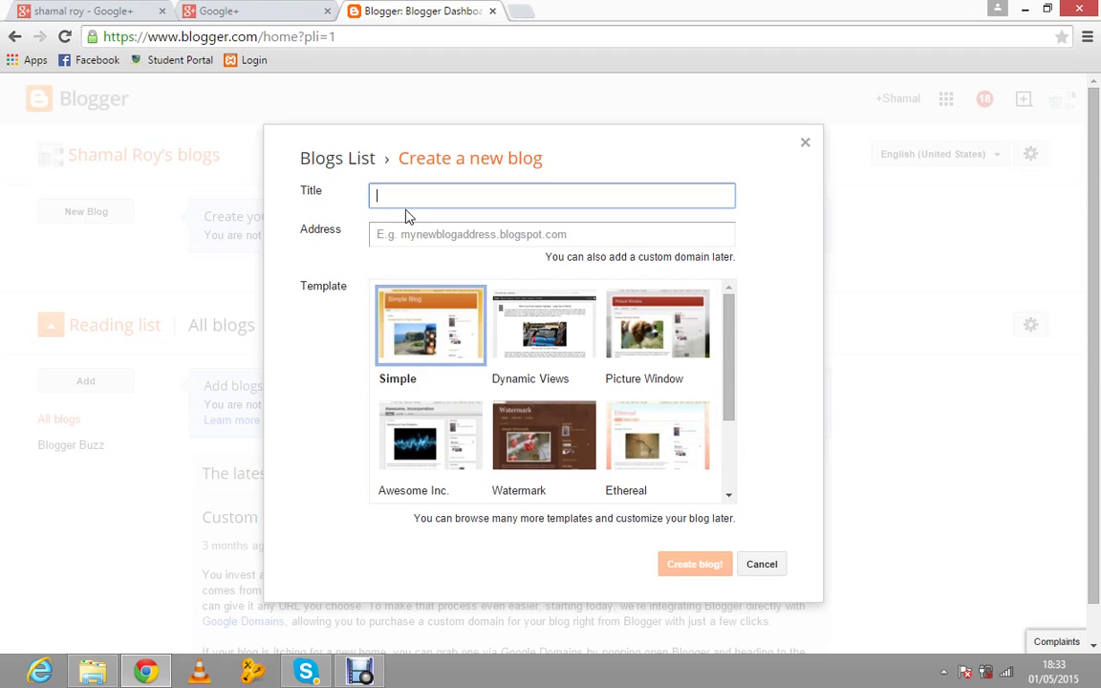
type("This my Blog which content")
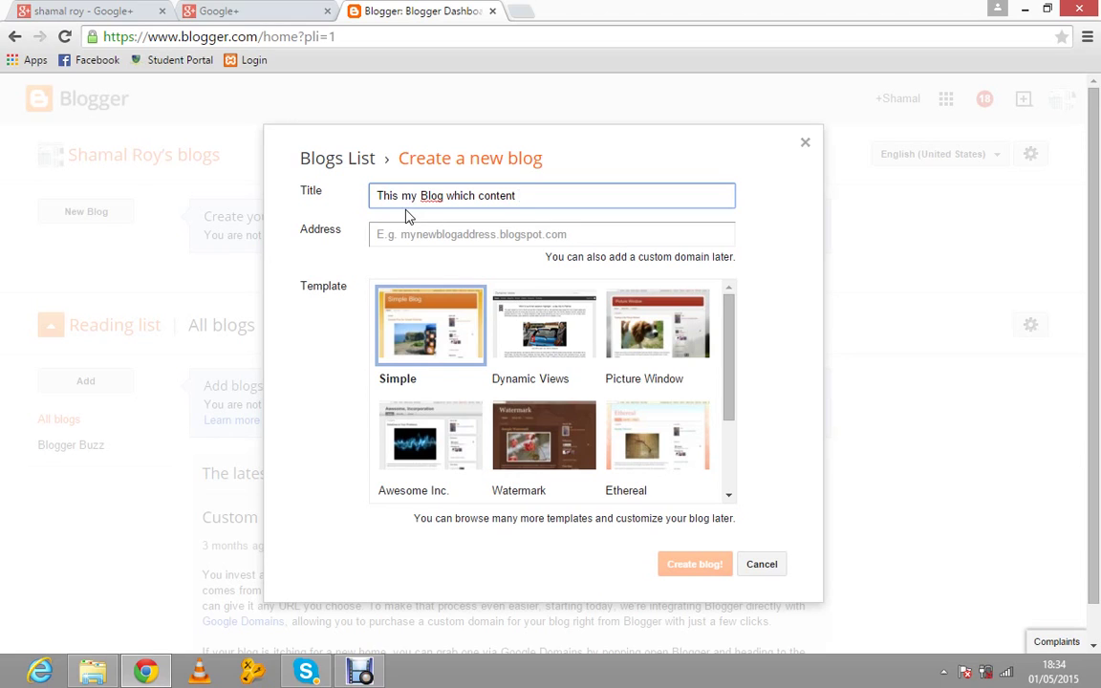
type("Different viedo ")
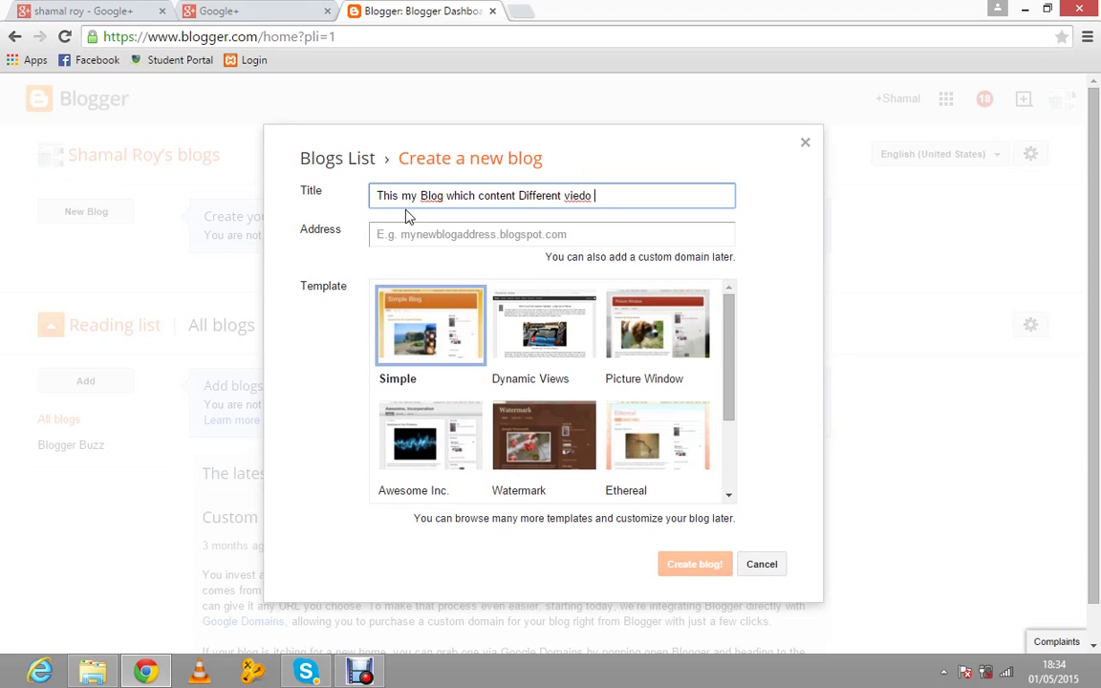
type("clips.content writing.")
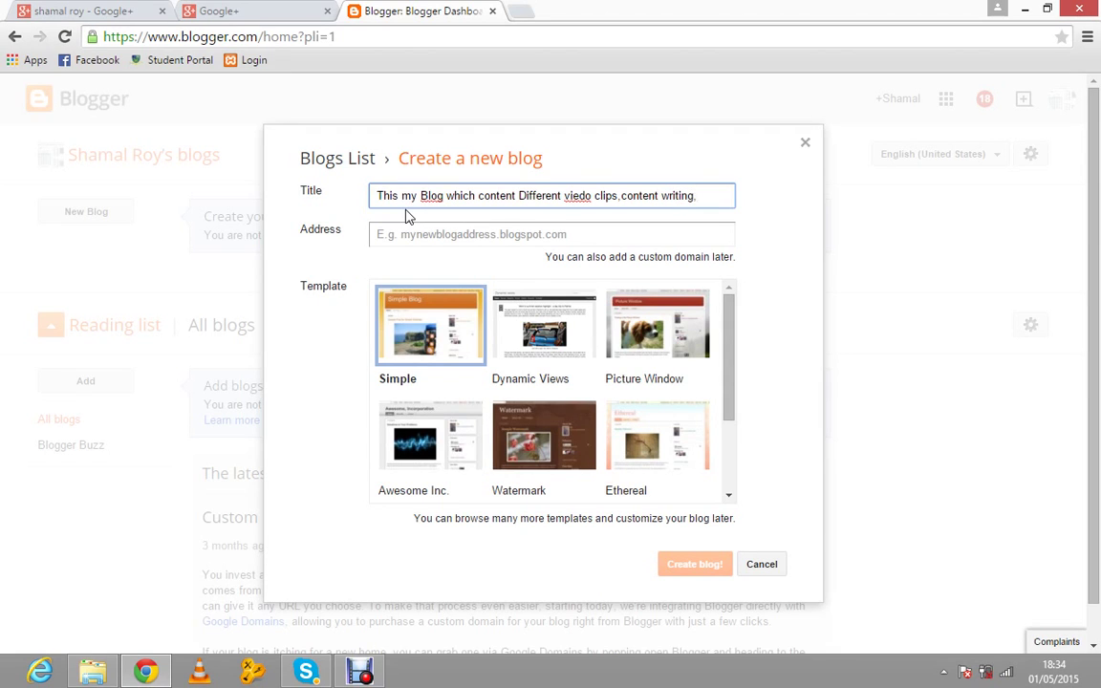
type("civil engin")
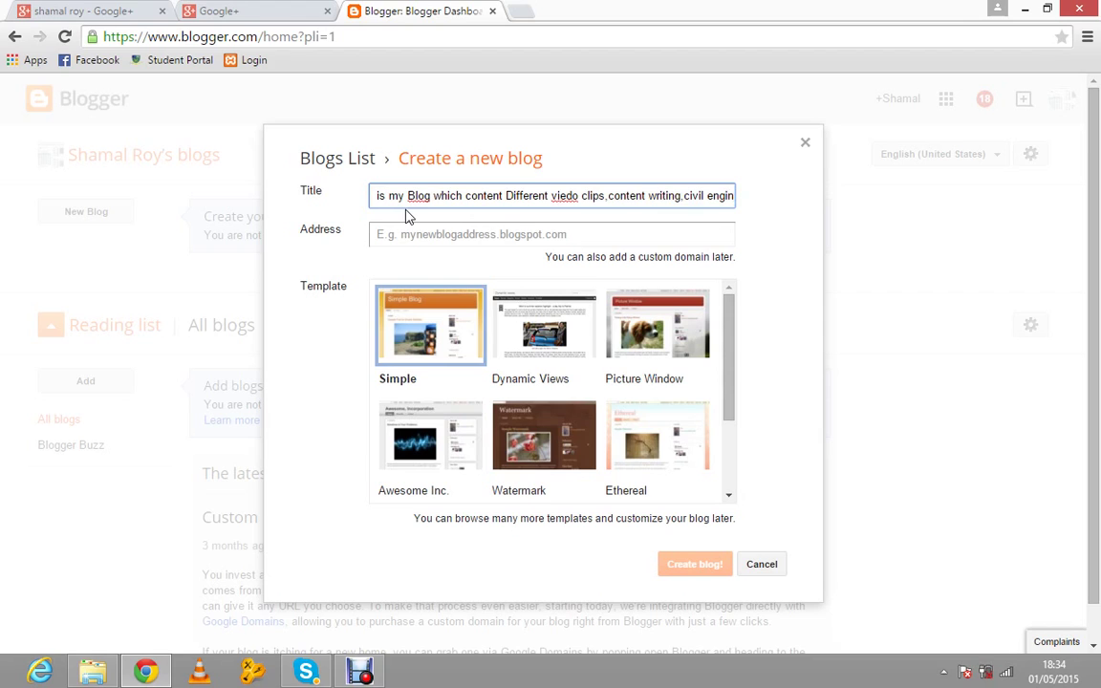
type("eering d")
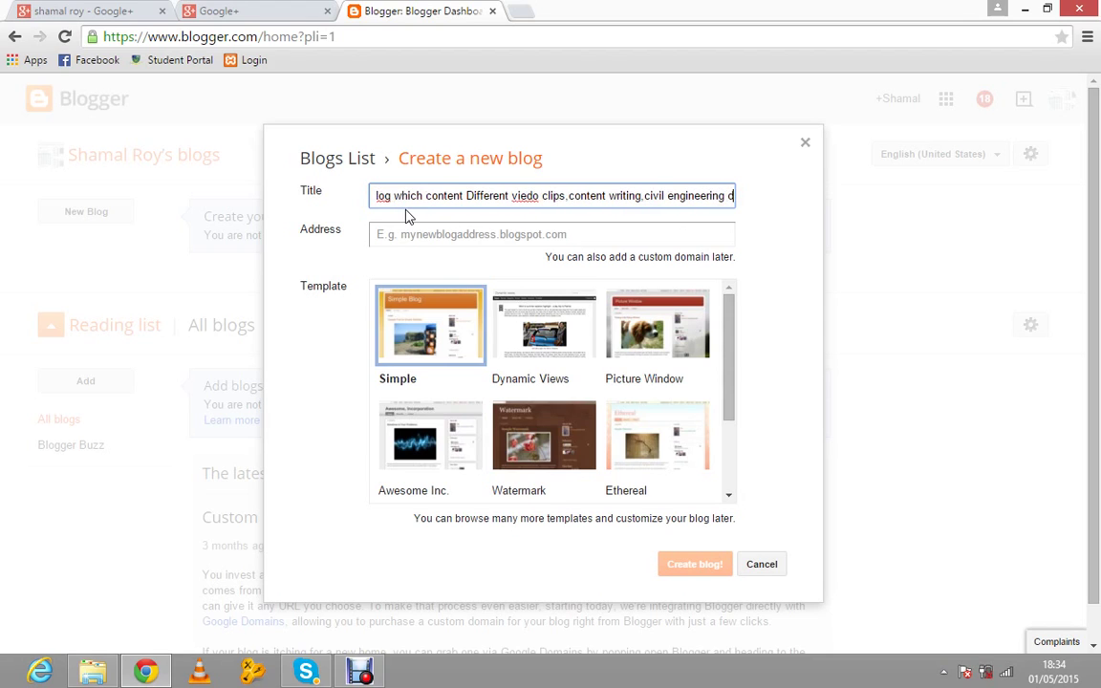
type("ucoments")
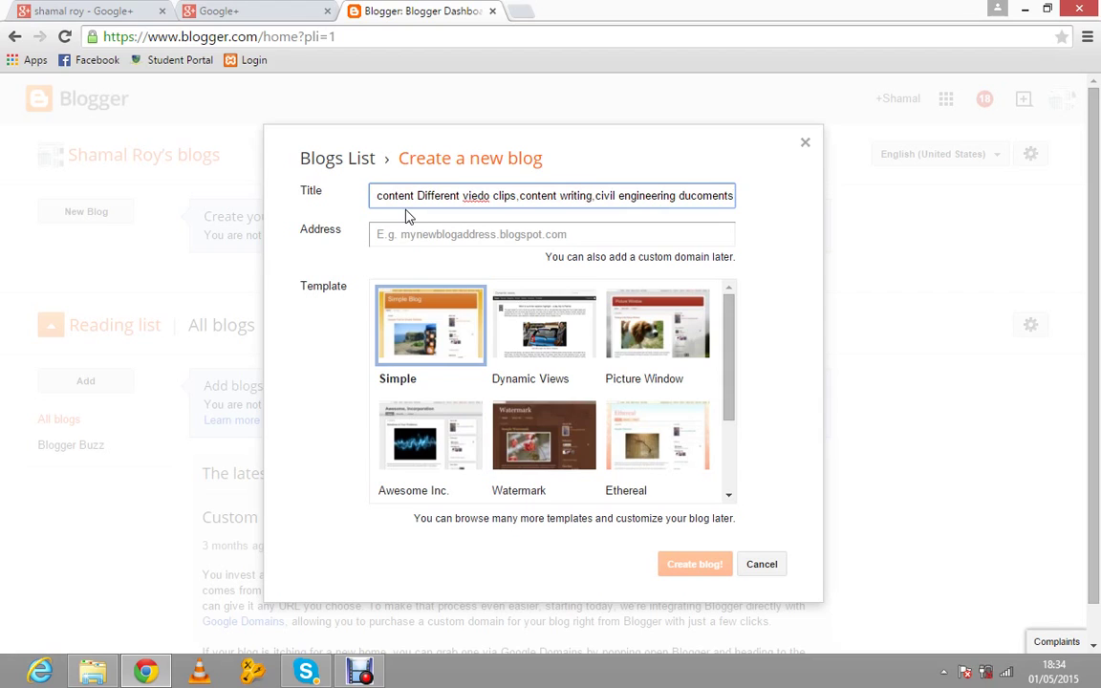
type(".")
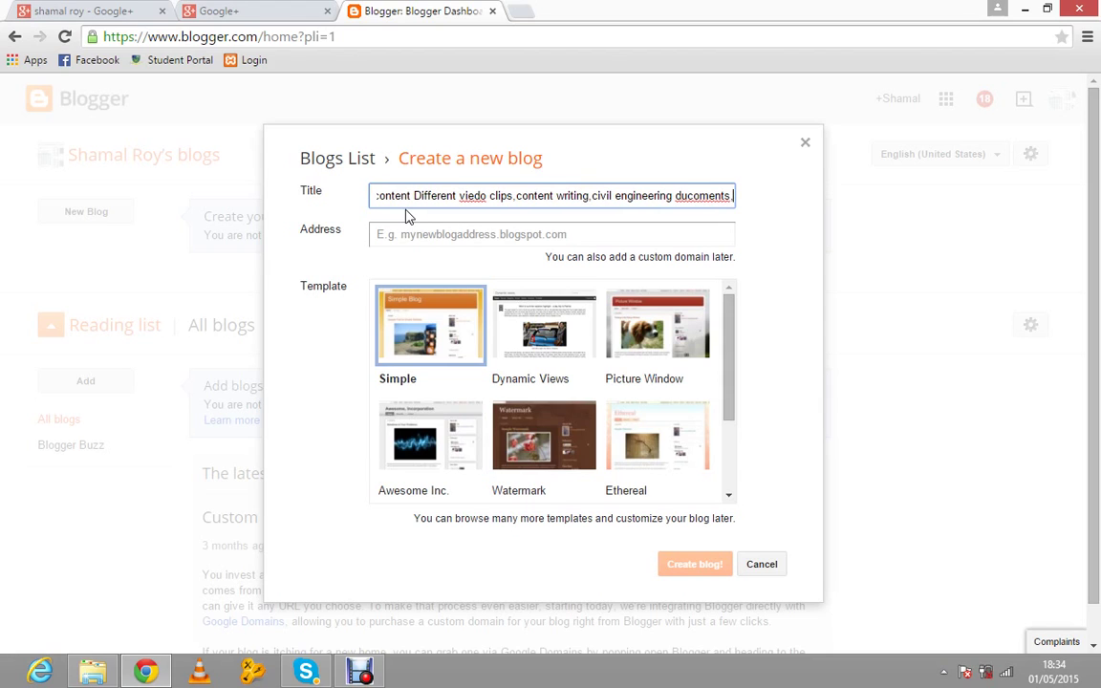
Correct the two misspelled words in the blog title to "documents" and "video" using the spelling suggestions
left_click(708, 195)
right_click(709, 195)
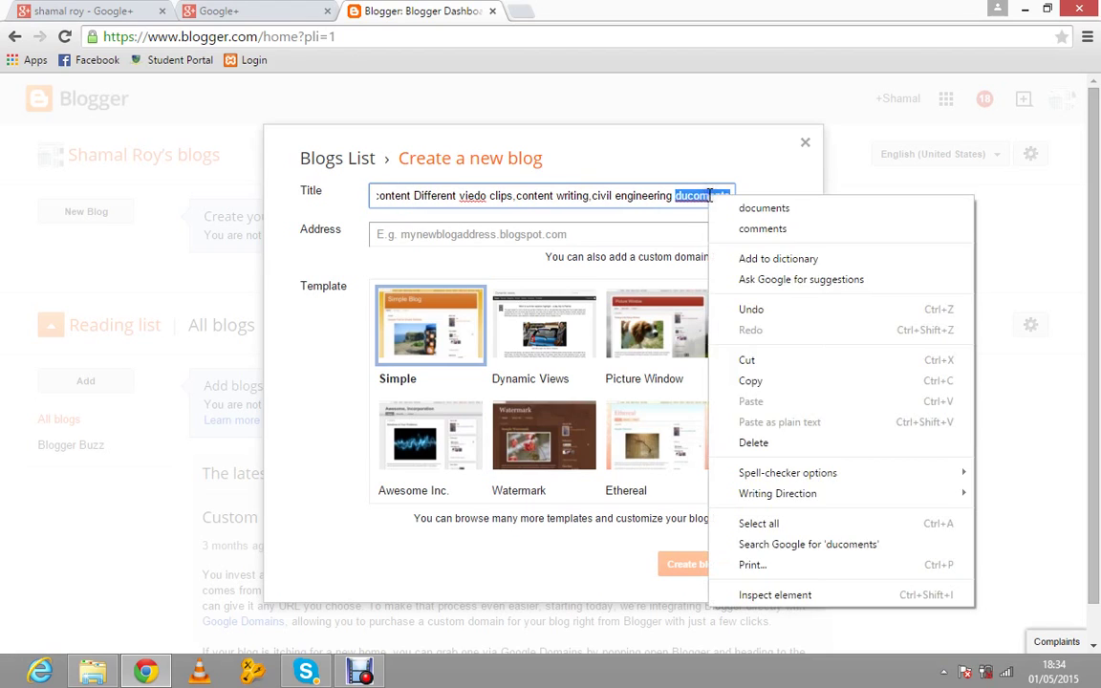
left_click(760, 208)
key("BackSpace")
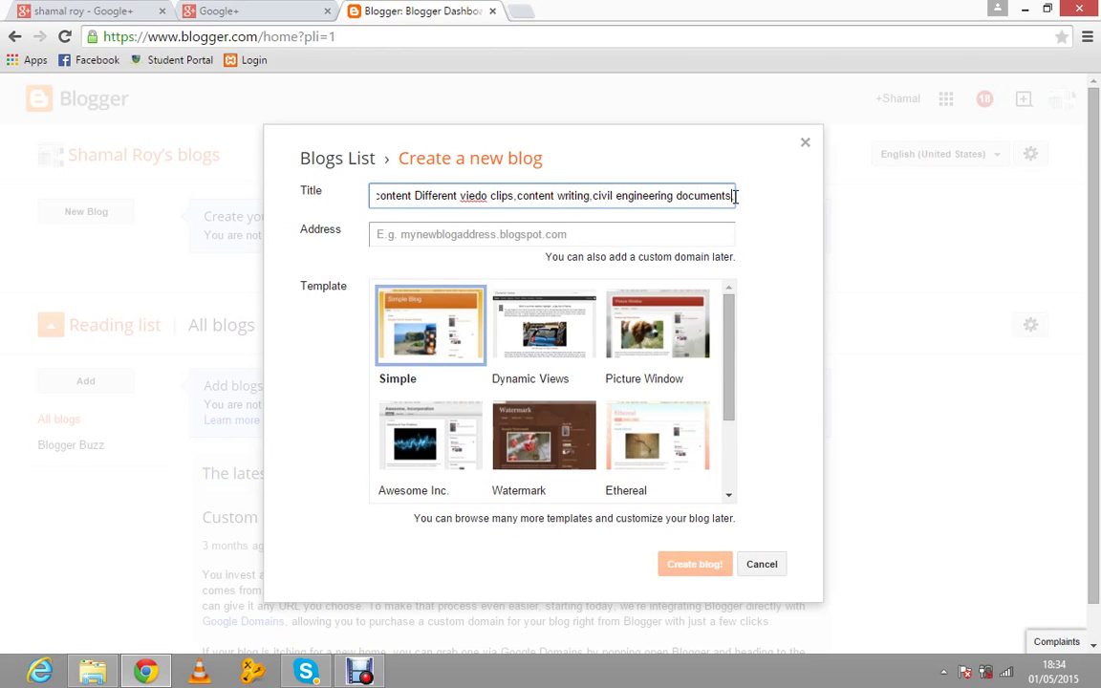
type(".")
type(".")
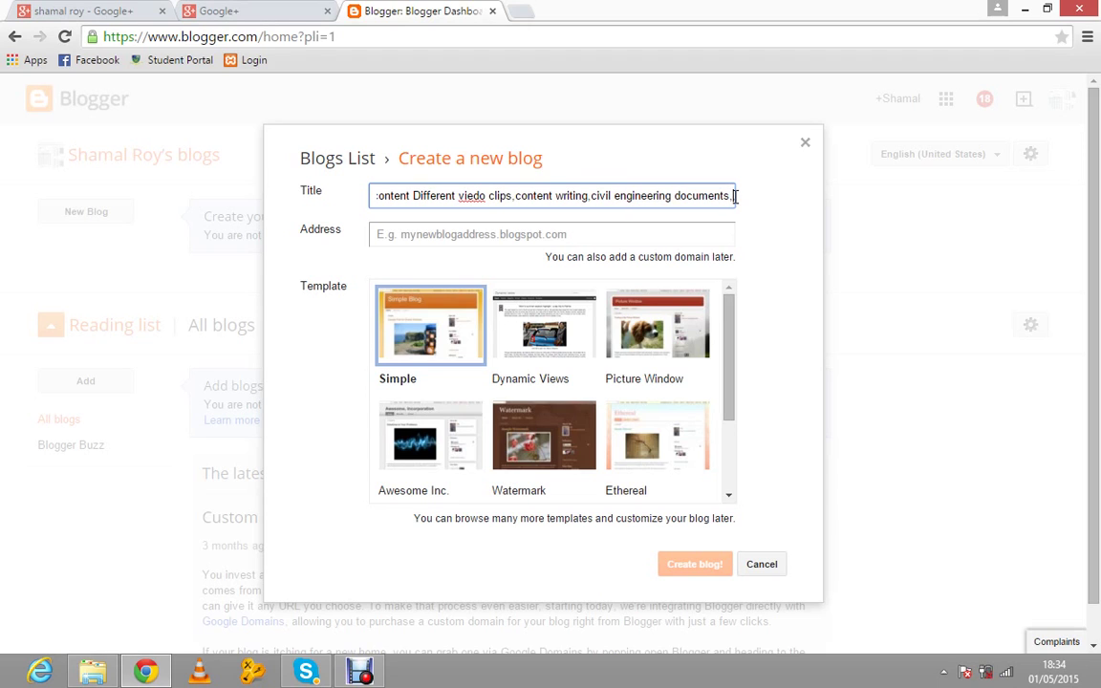
left_click(469, 197)
right_click(470, 196)
left_click(521, 212)
left_click(733, 199)
type("& ")
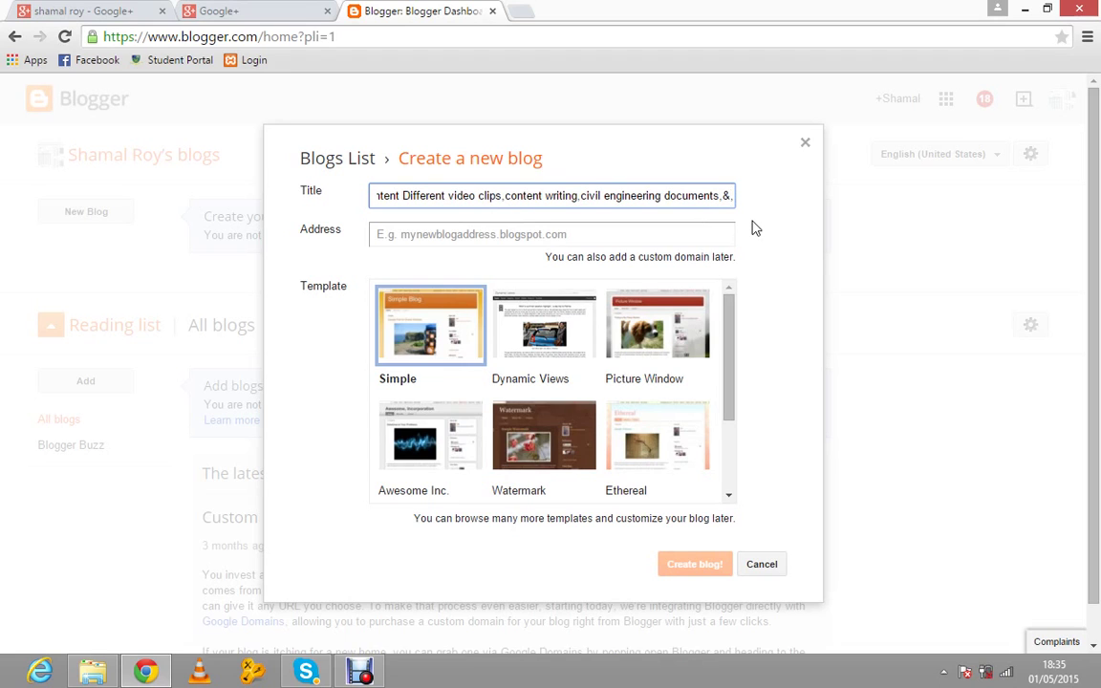
type("unsp")
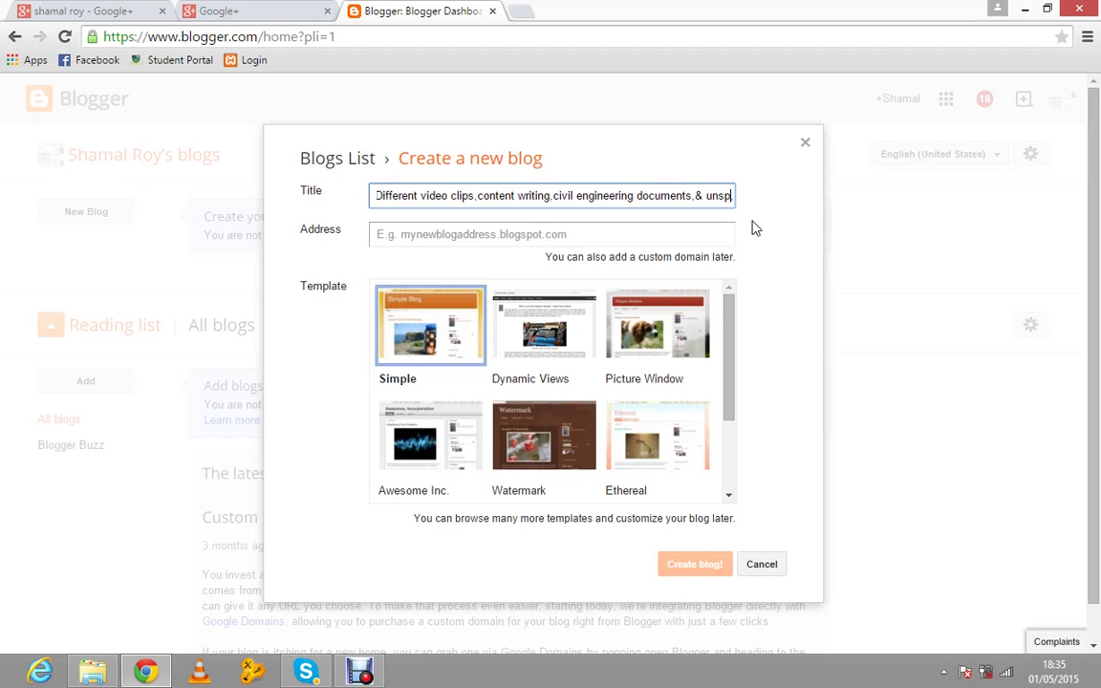
type(".")
key("BackSpace")
key("BackSpace")
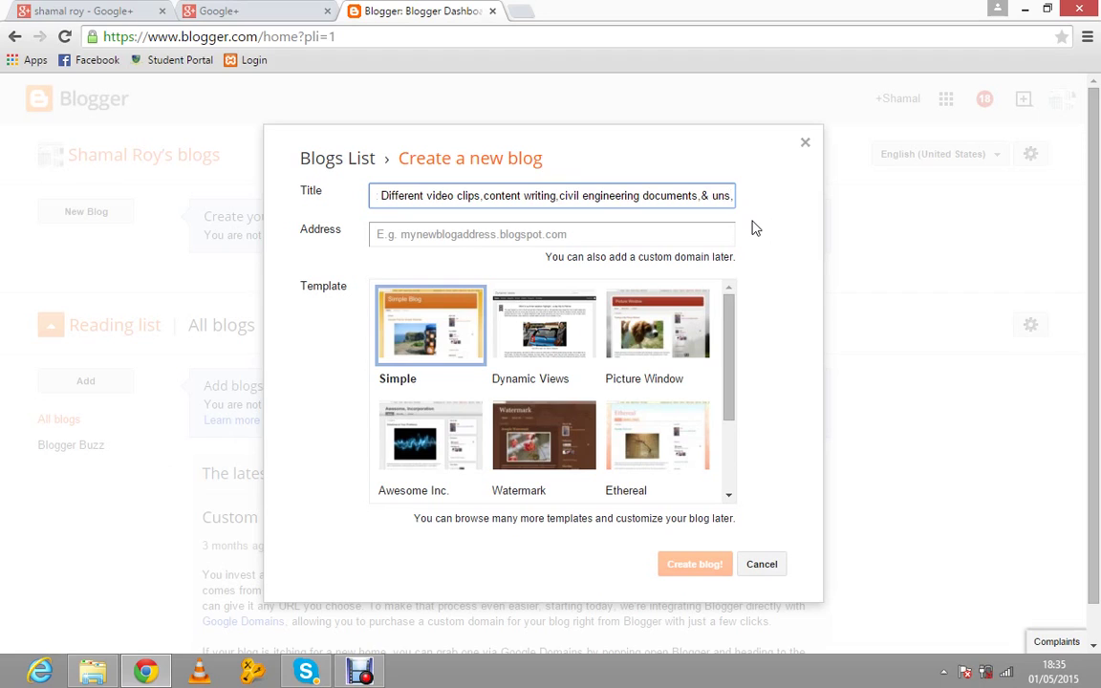
type("p")
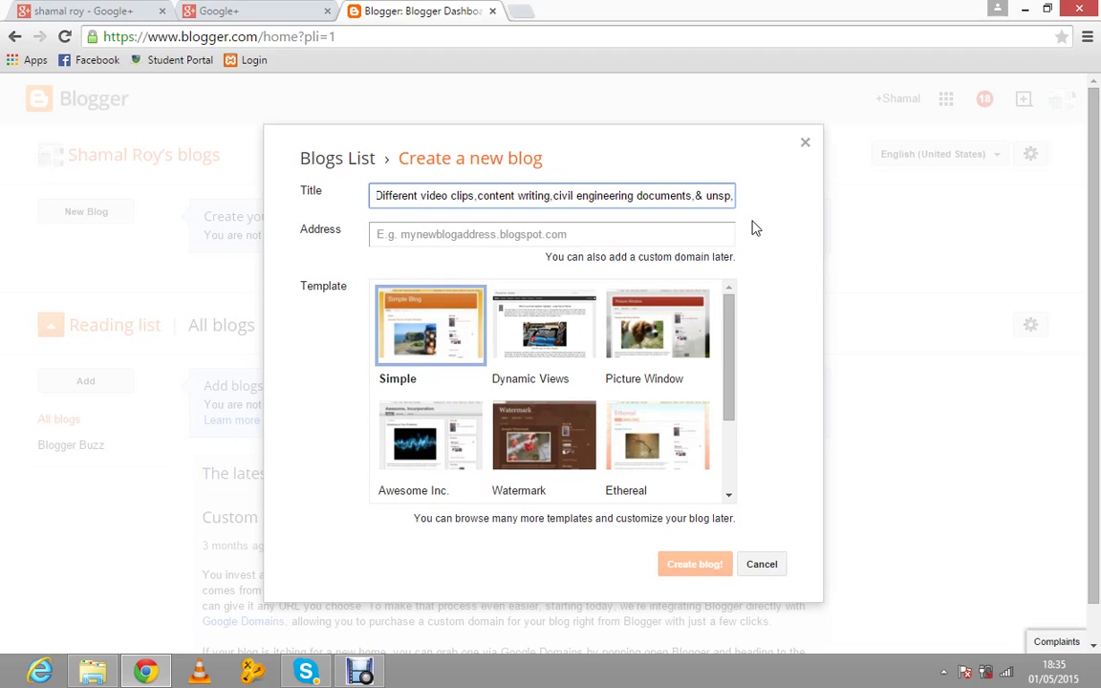
key("BackSpace")
key("BackSpace")
key("BackSpace")
key("BackSpace")
key("BackSpace")
key("BackSpace")
key("BackSpace")
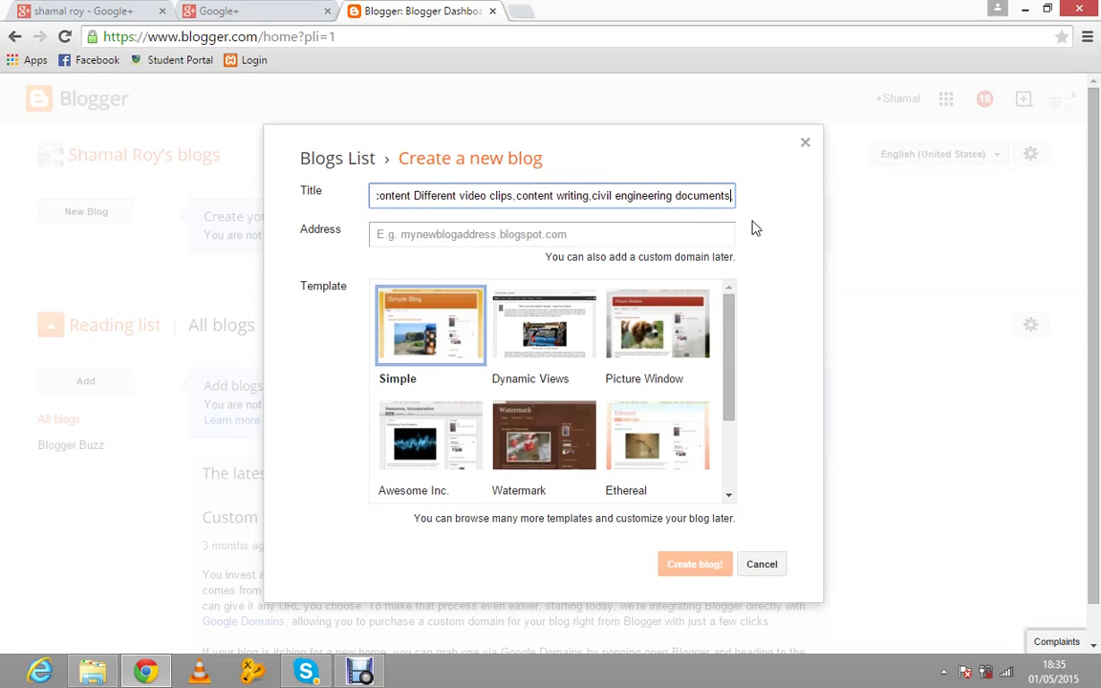
Finish the blog title with a period after "documents"
type(",")
double_click(734, 197)
key("BackSpace")
type(".")
Enter "personal" as the blog address and accept the suggested personal.blogspot.com
left_click(470, 236)
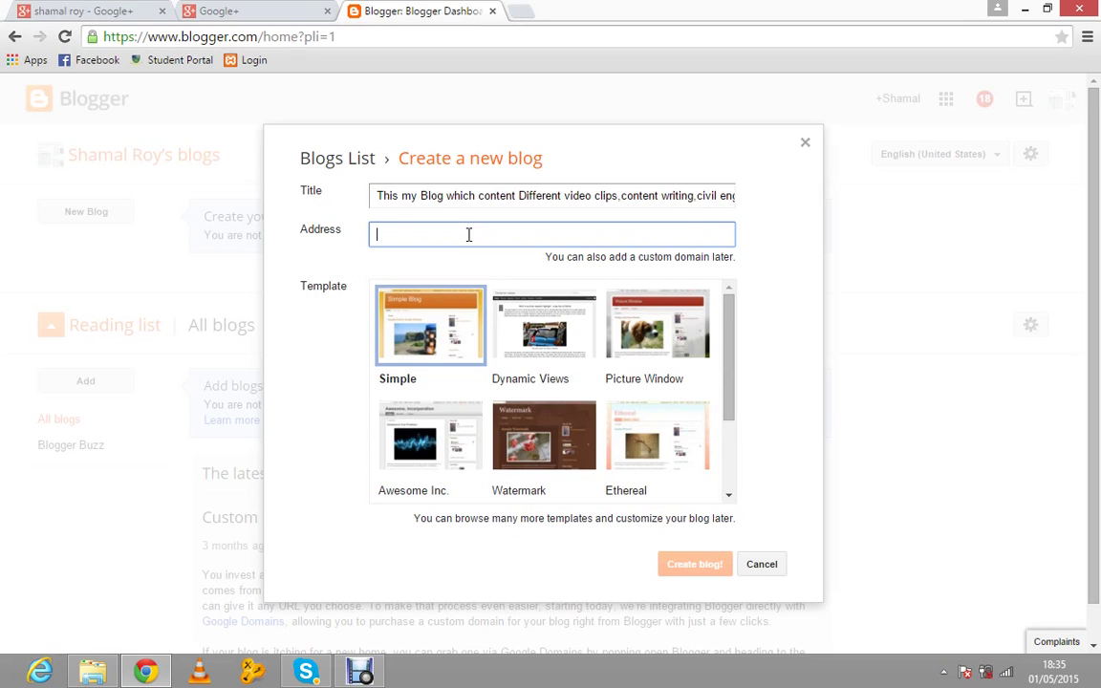
type("per")
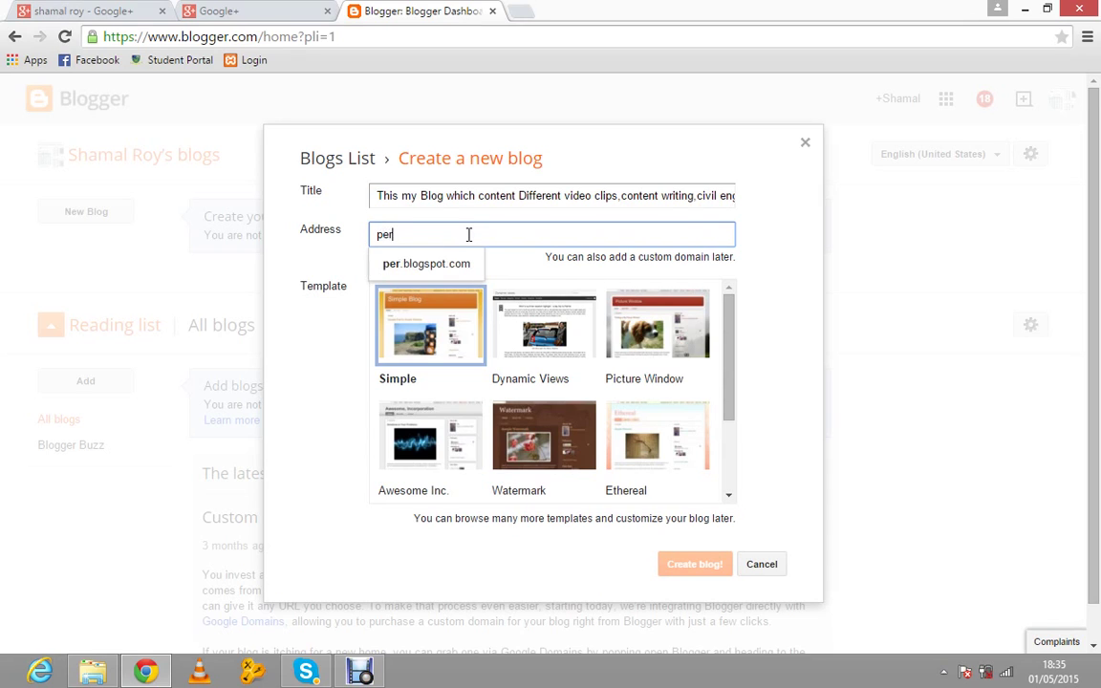
type("sonal")
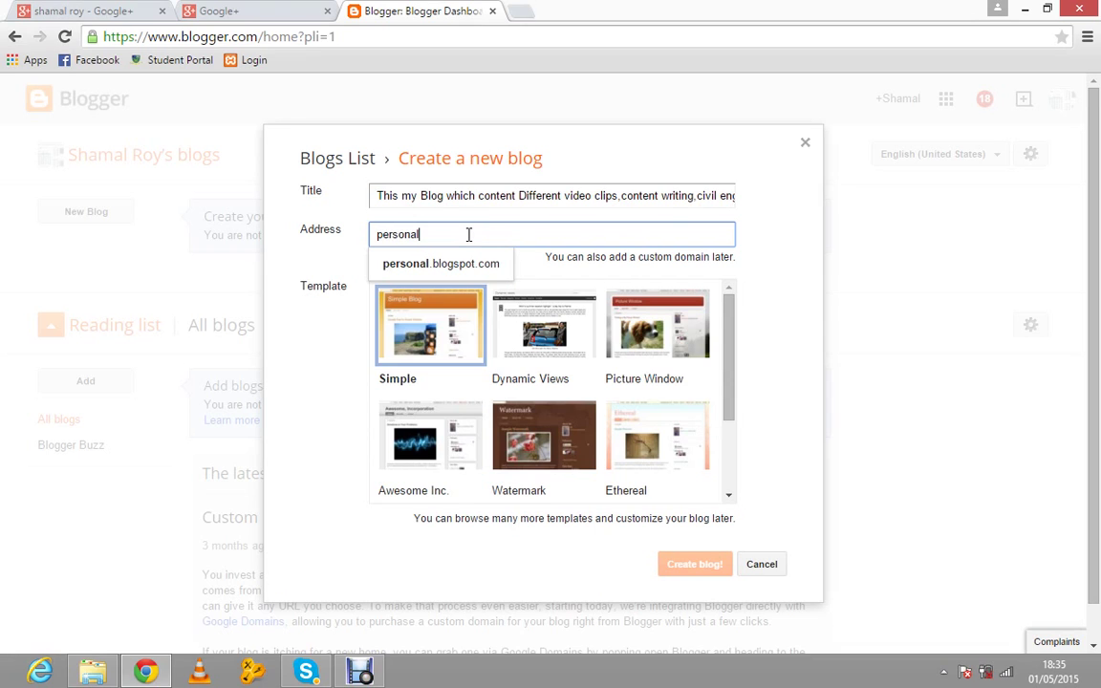
left_click(461, 266)
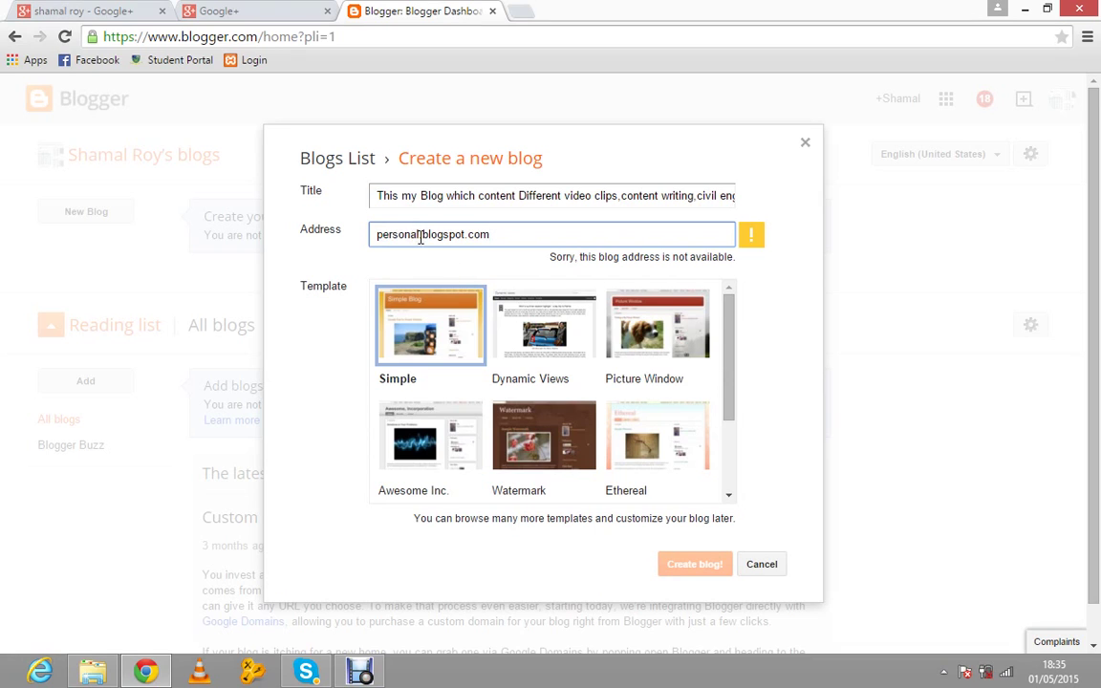
Put the blog owner's first name in lowercase directly before "personal" in the blog address and accept the suggested blogspot.com address
left_click(420, 238)
left_click(378, 238)
type("Sh")
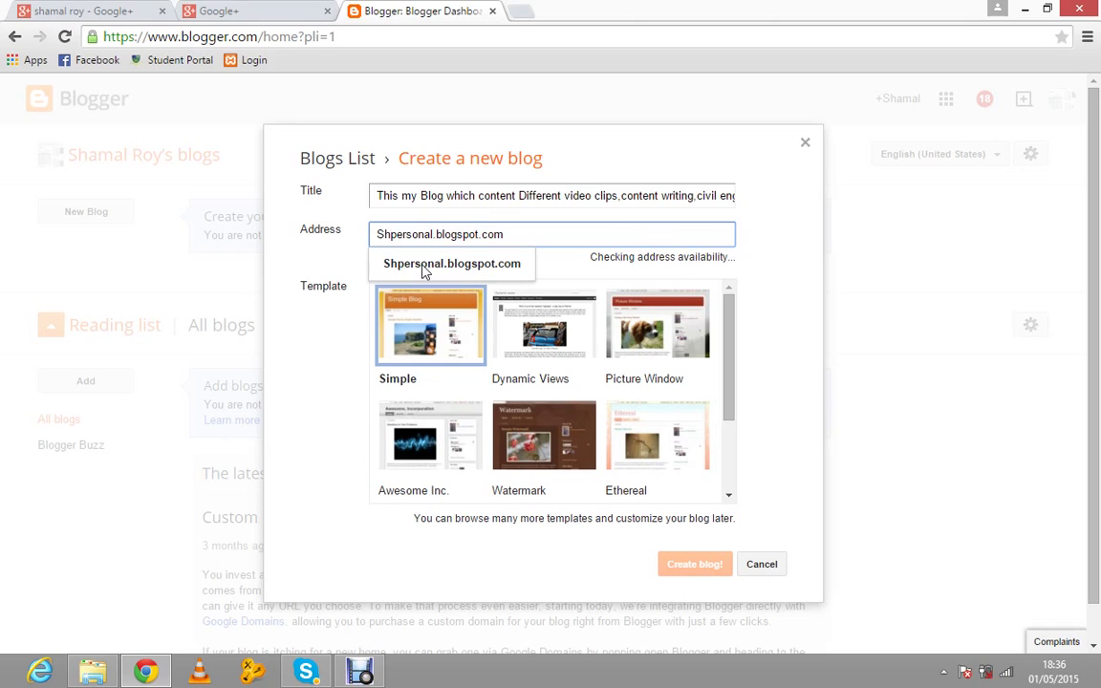
key("BackSpace")
key("BackSpace")
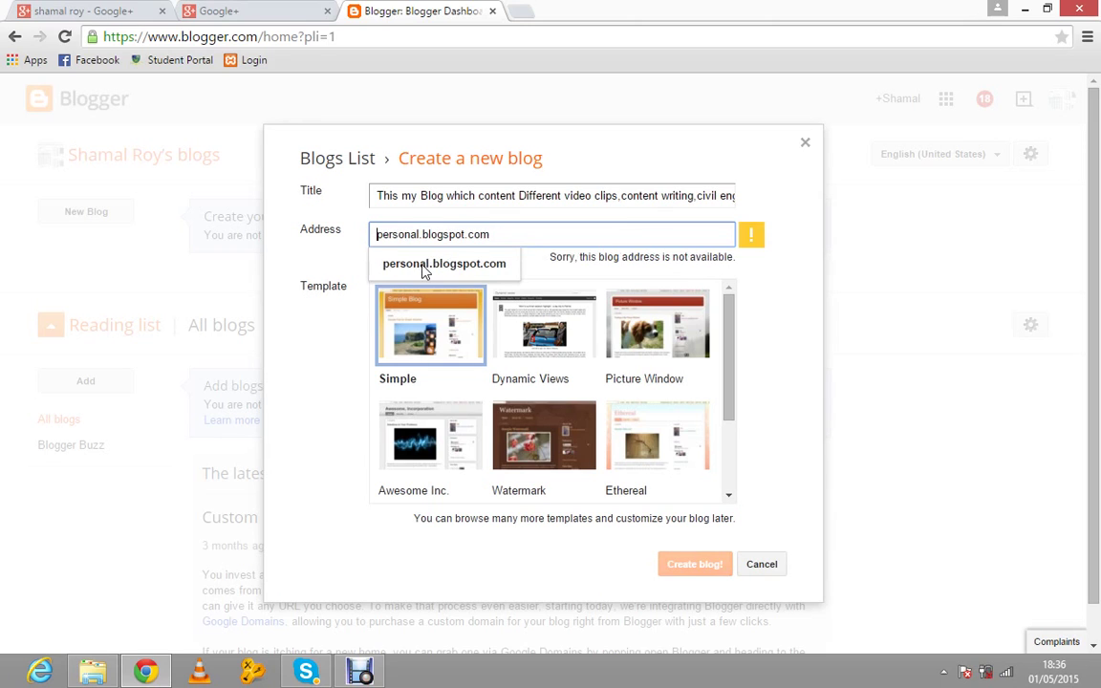
type("shawa")
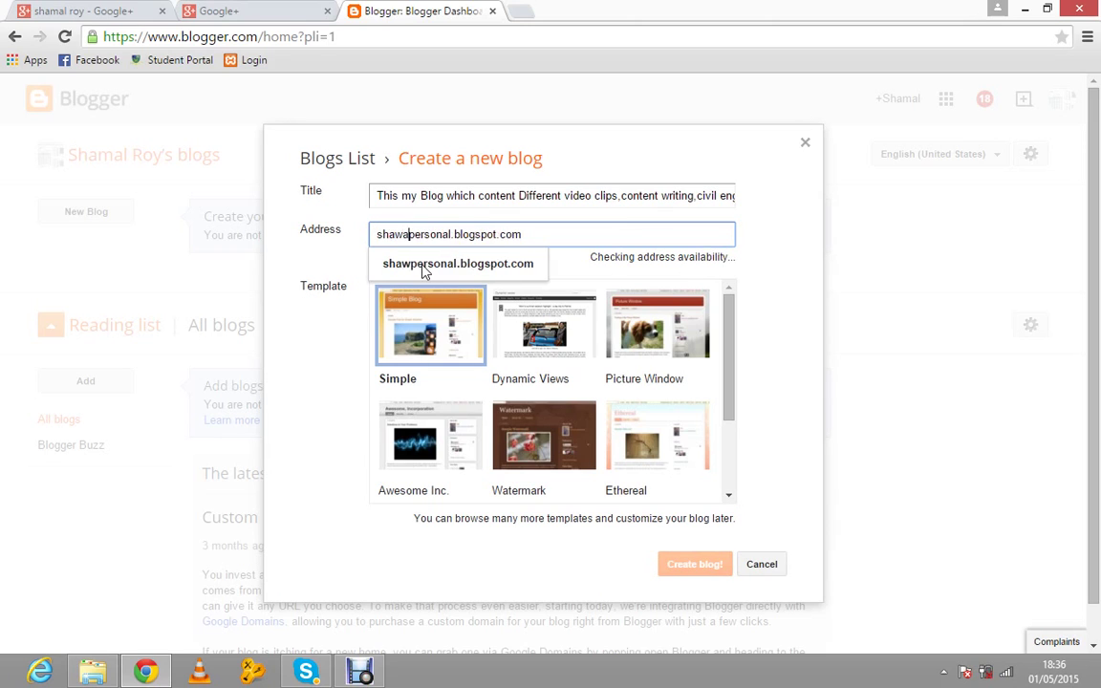
type("n")
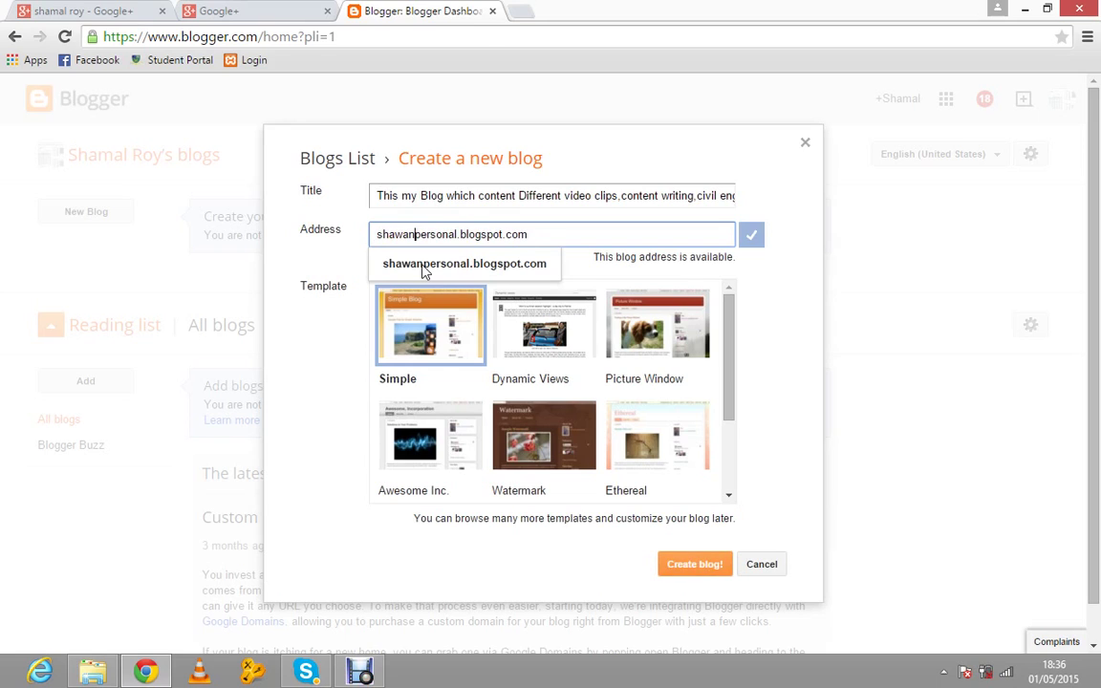
left_click(528, 252)
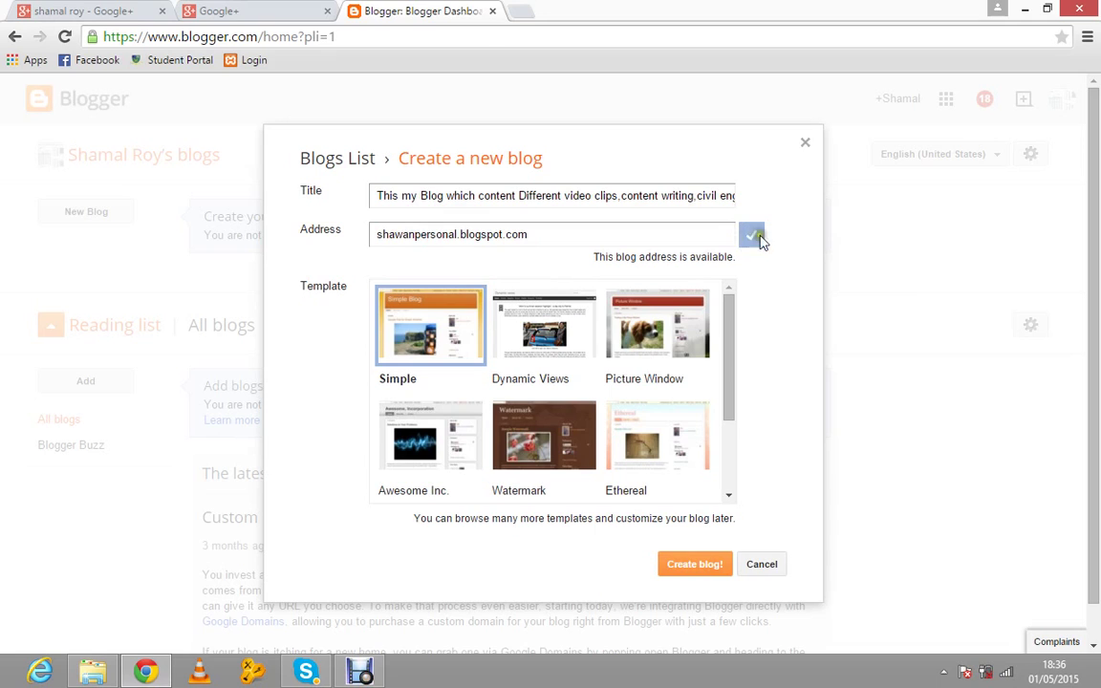
left_click_drag(592, 259, 743, 276)
left_click(789, 344)
left_click_drag(300, 287, 460, 350)
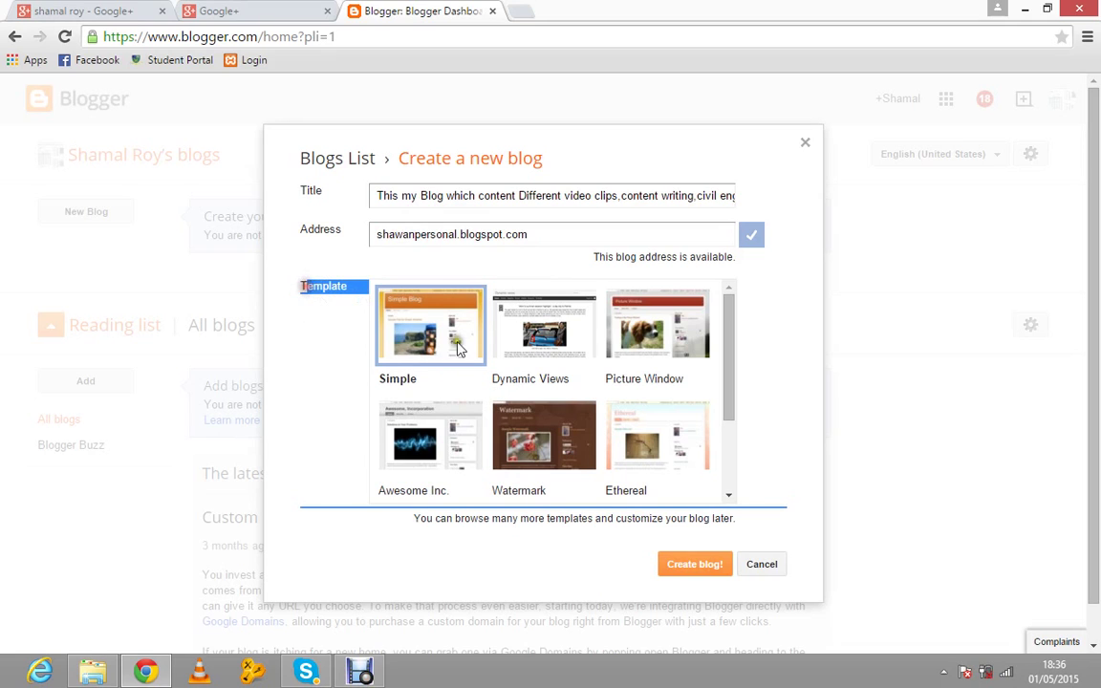
Choose the Picture Window template and create the blog
left_click(638, 345)
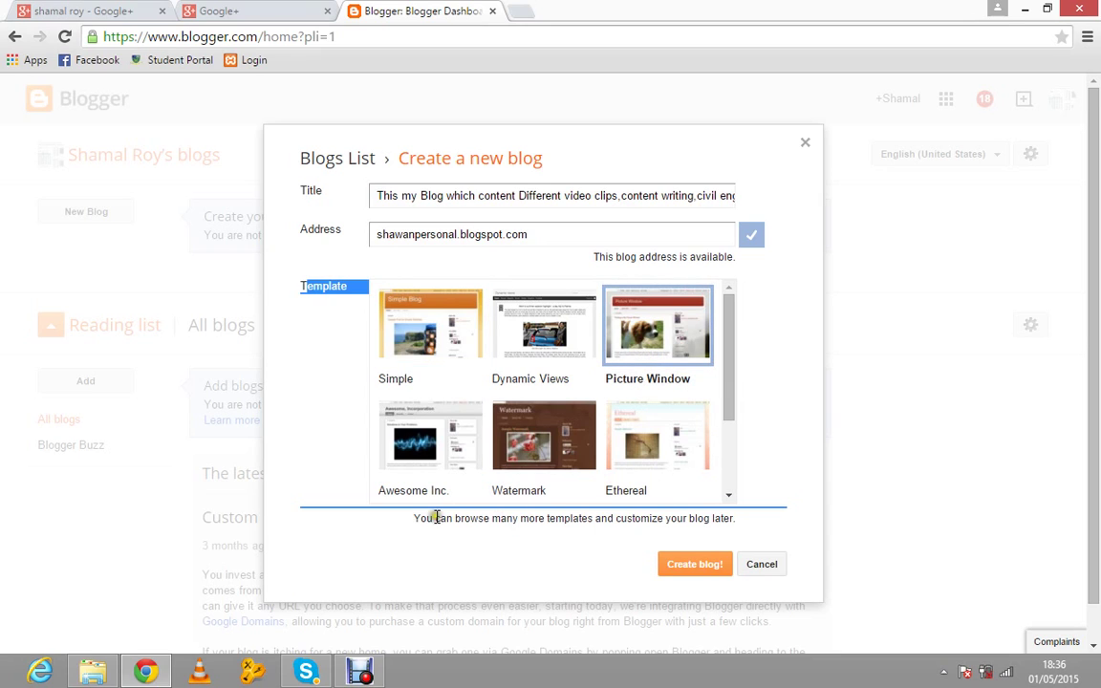
left_click_drag(413, 519, 692, 529)
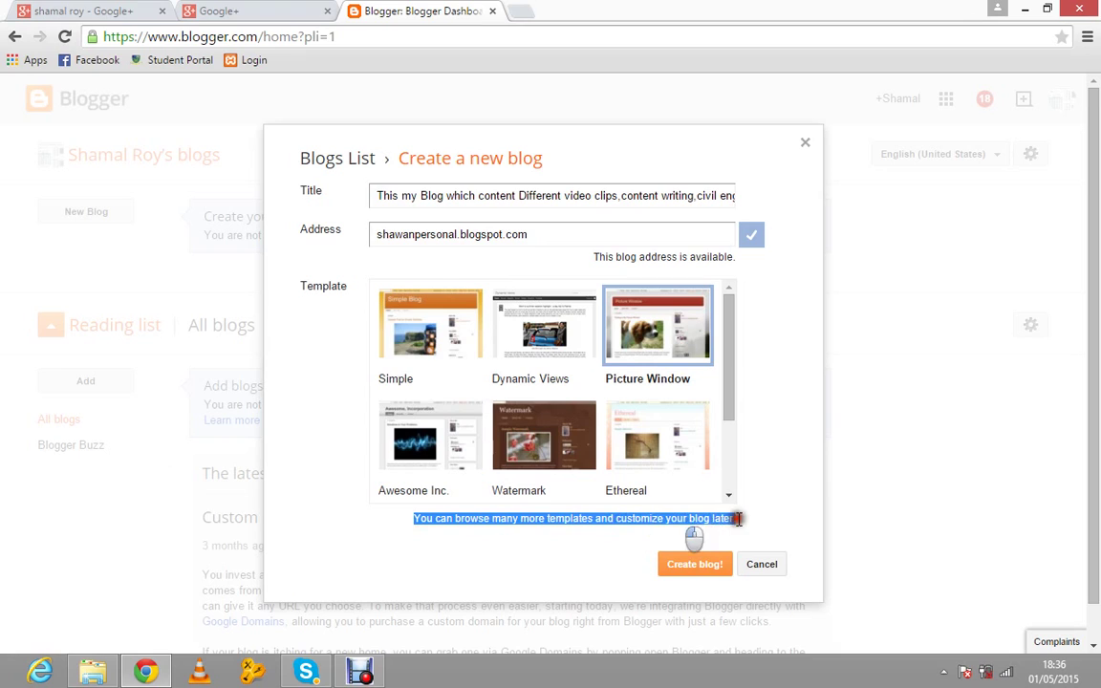
left_click(683, 567)
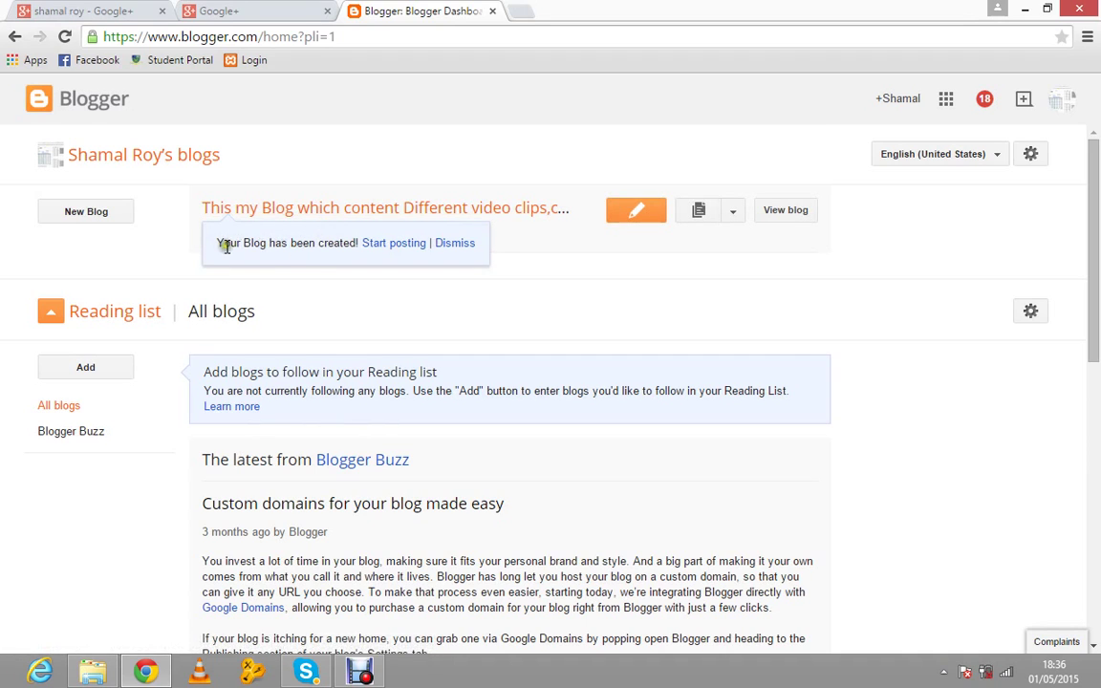
Examine the new blog's entry on the dashboard and the latest Blogger Buzz article in the reading list
left_click_drag(216, 243, 482, 250)
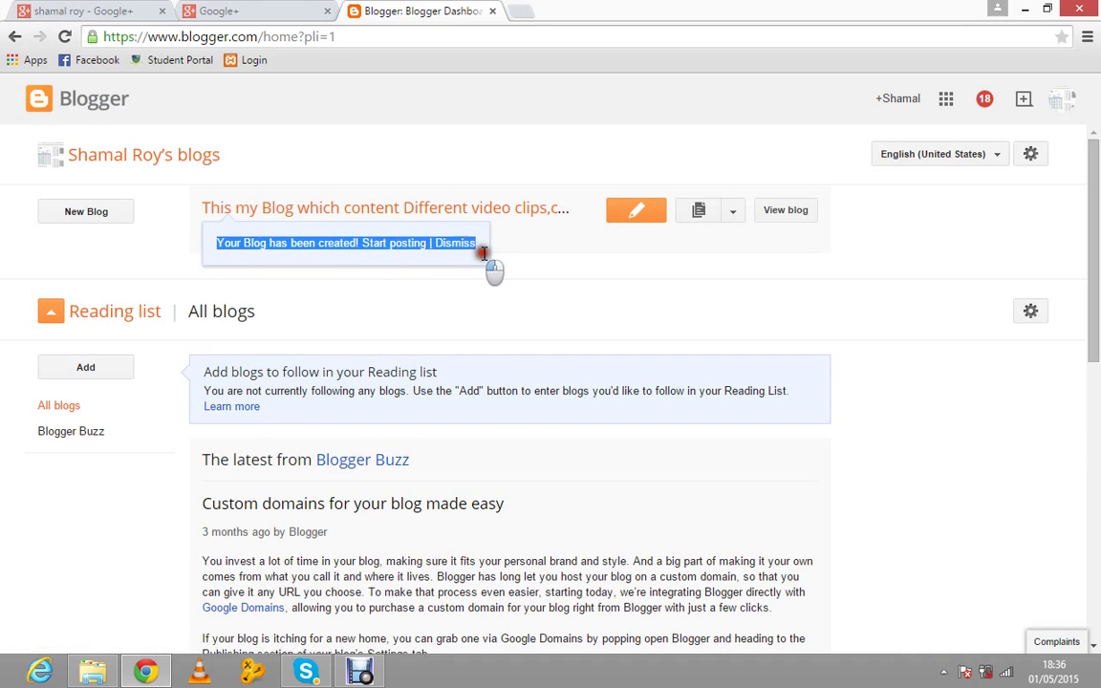
left_click(560, 318)
scroll(560, 320, "down", 1)
scroll(662, 403, "up", 1)
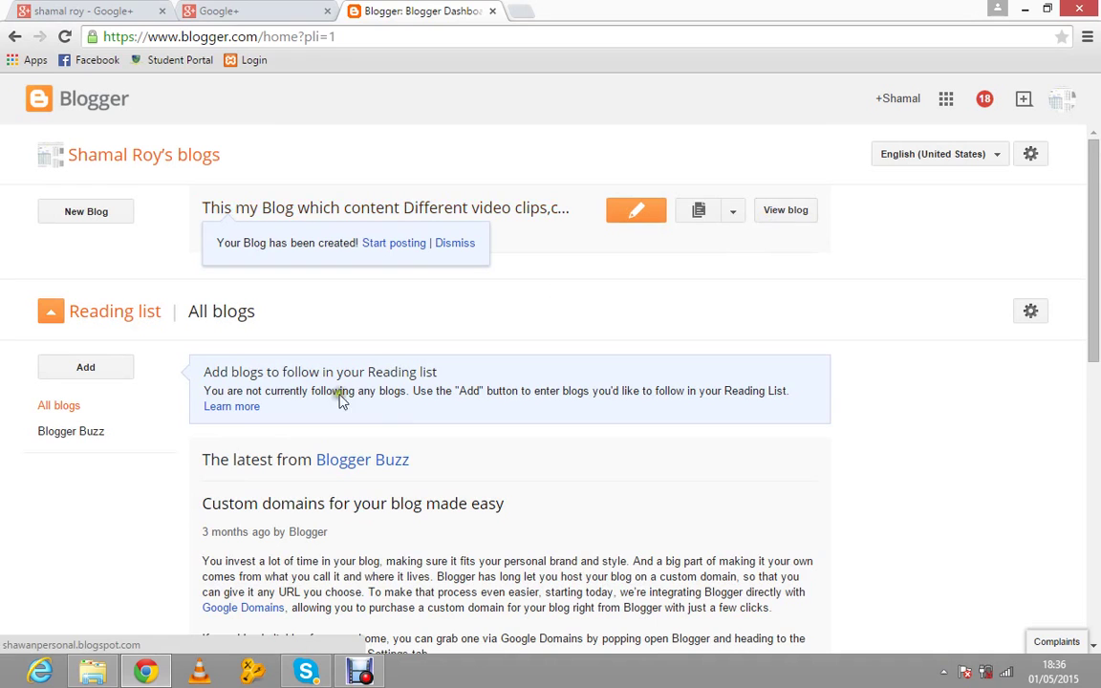
scroll(287, 380, "down", 1)
scroll(283, 383, "down", 3)
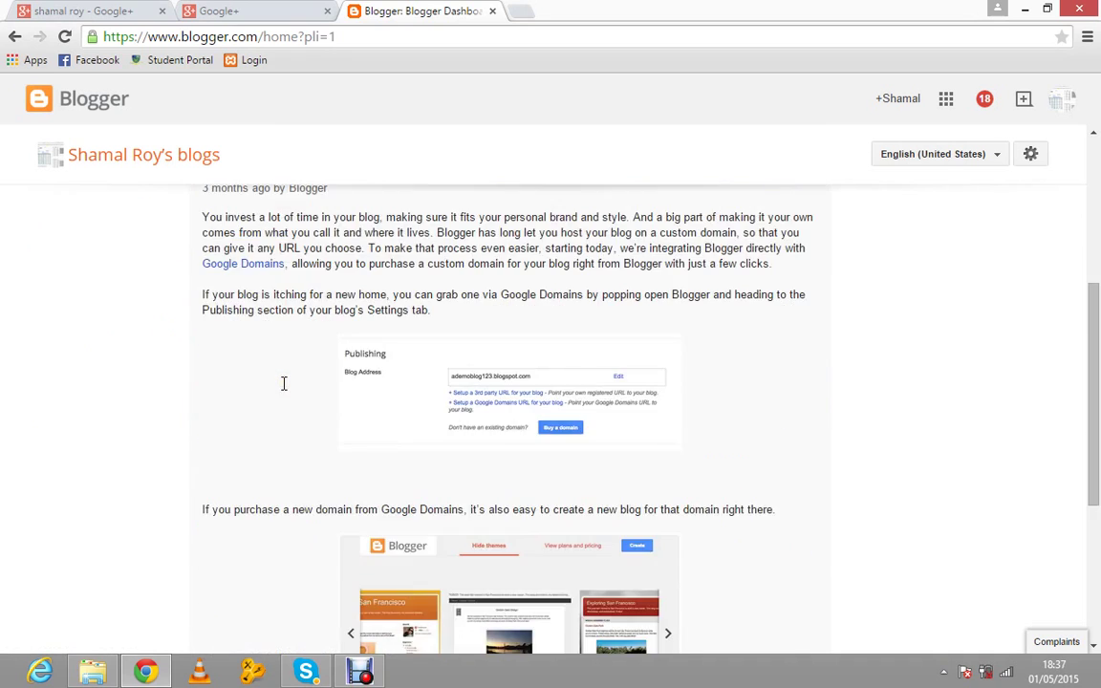
scroll(284, 383, "down", 3)
scroll(284, 383, "up", 1)
scroll(284, 384, "down", 1)
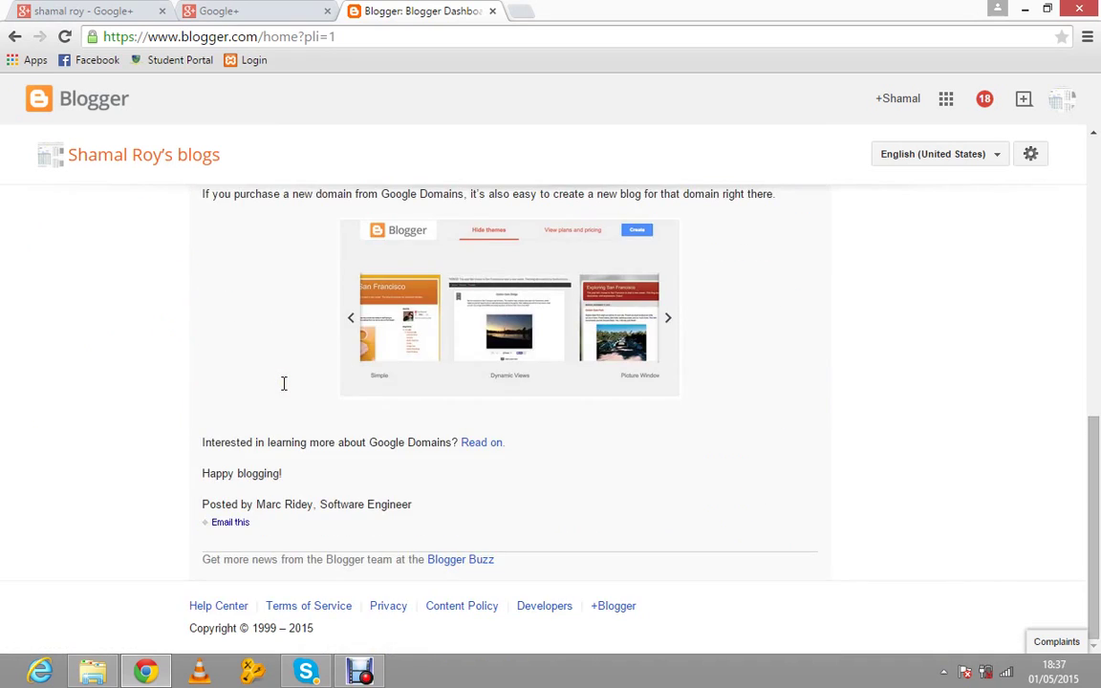
scroll(284, 383, "up", 10)
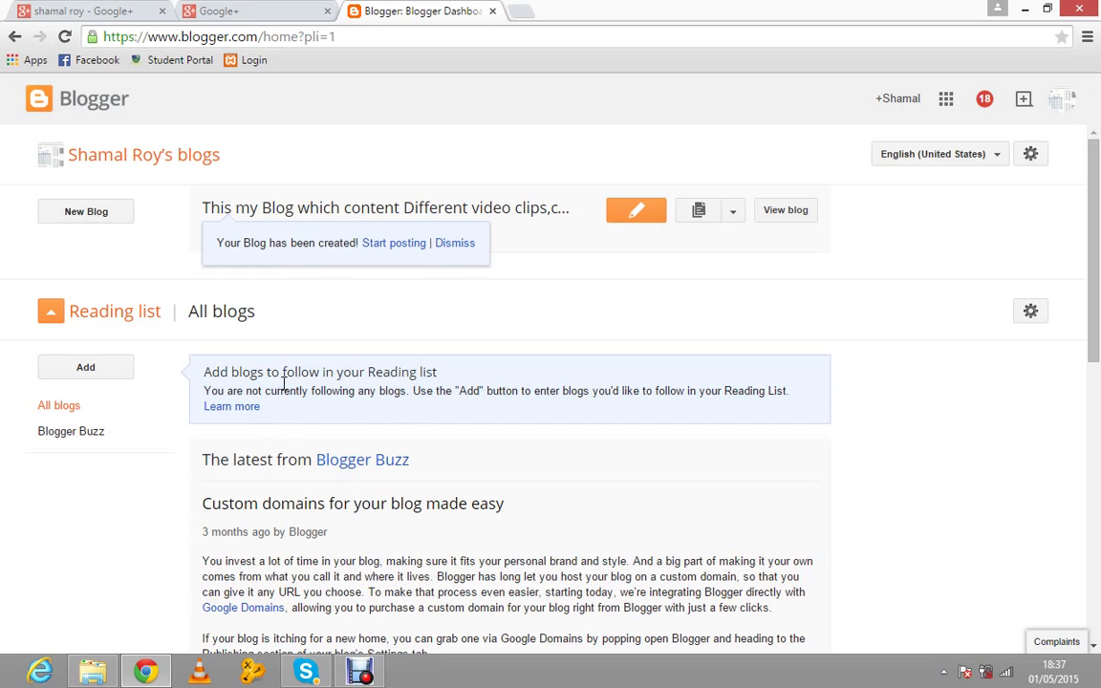
View the new blog's public page and open the owner's complete profile from its About Me section
left_click(778, 221)
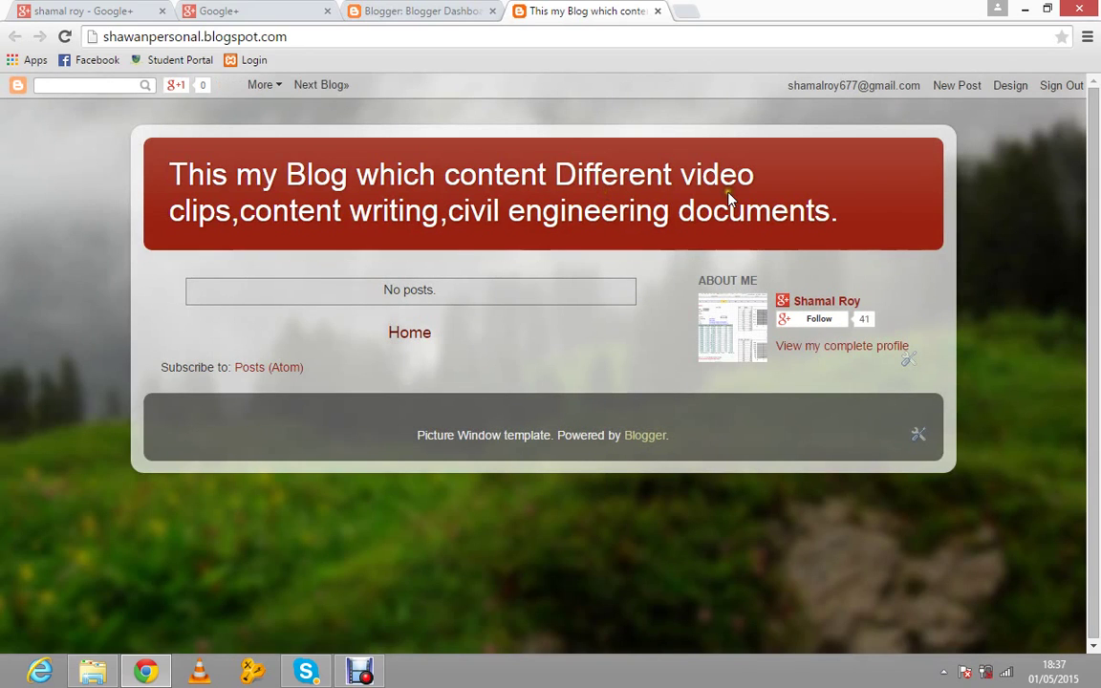
left_click(404, 346)
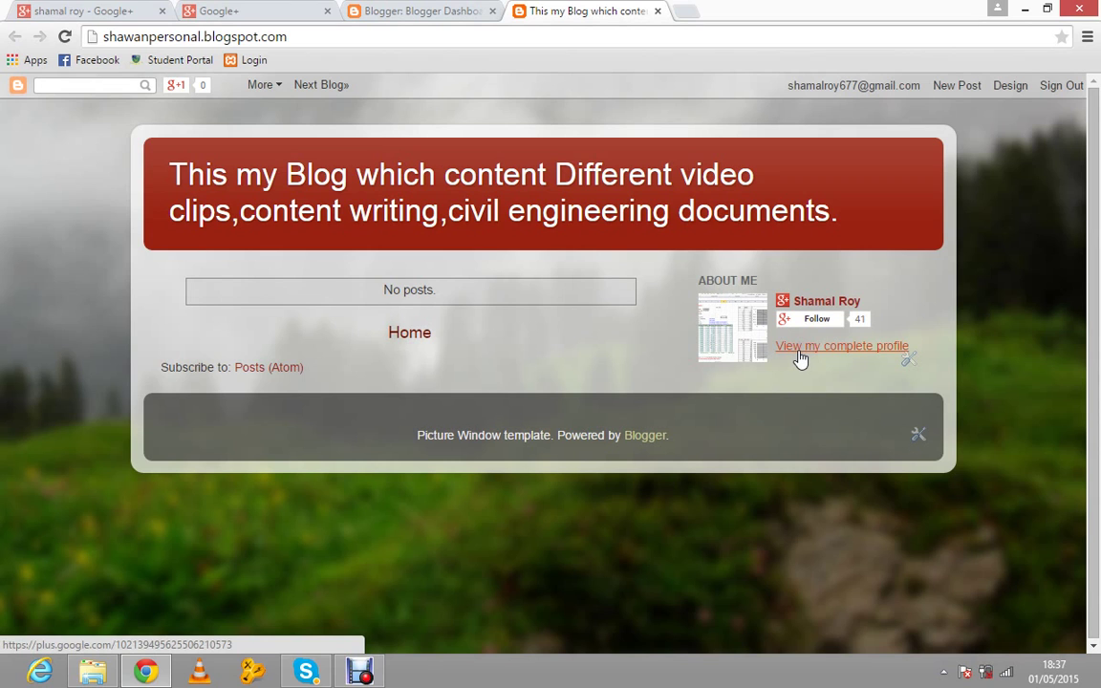
left_click(800, 352)
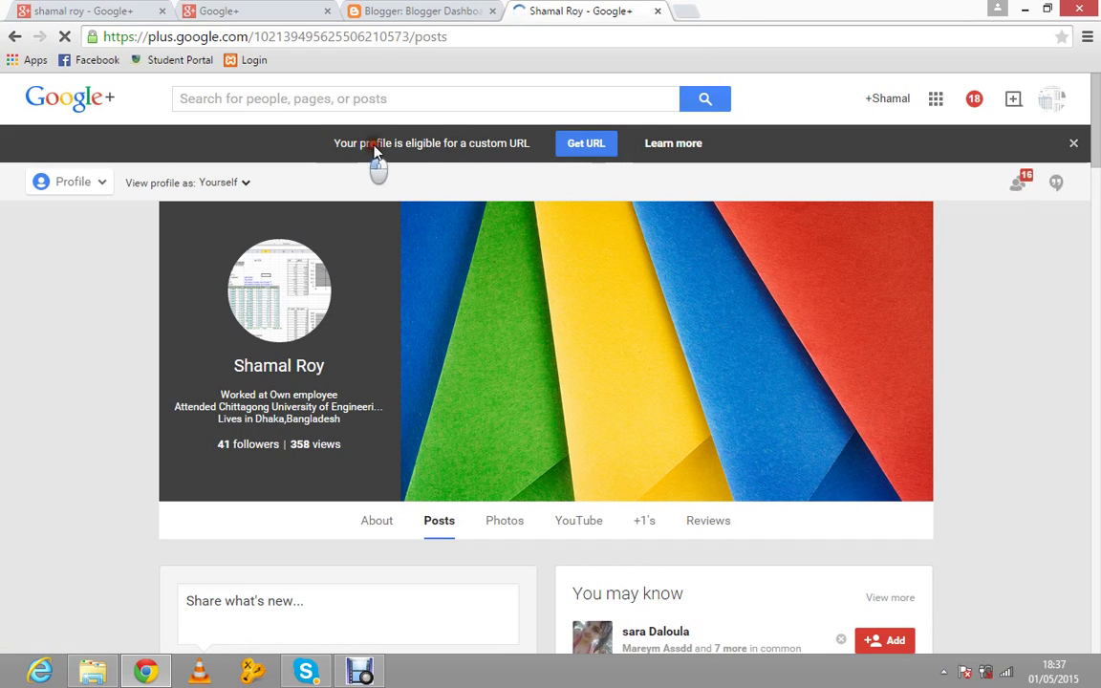
Try to claim a custom URL for the Google+ profile without extra characters, agreeing to the Terms of Service, and cancel the request
left_click_drag(334, 144, 512, 146)
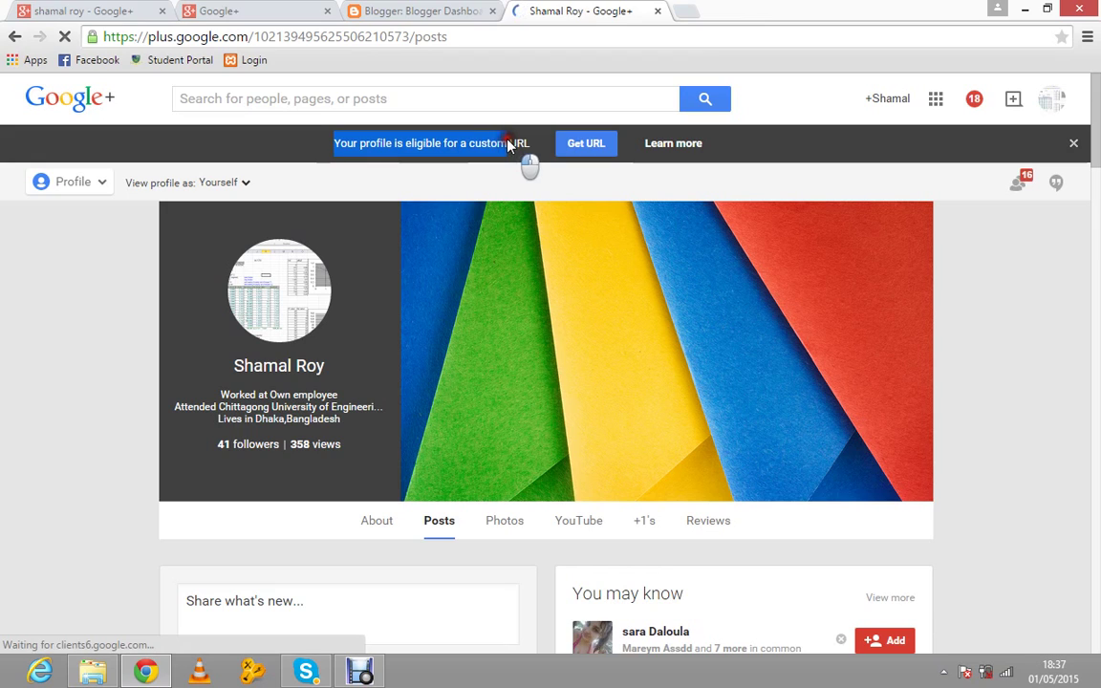
left_click(591, 147)
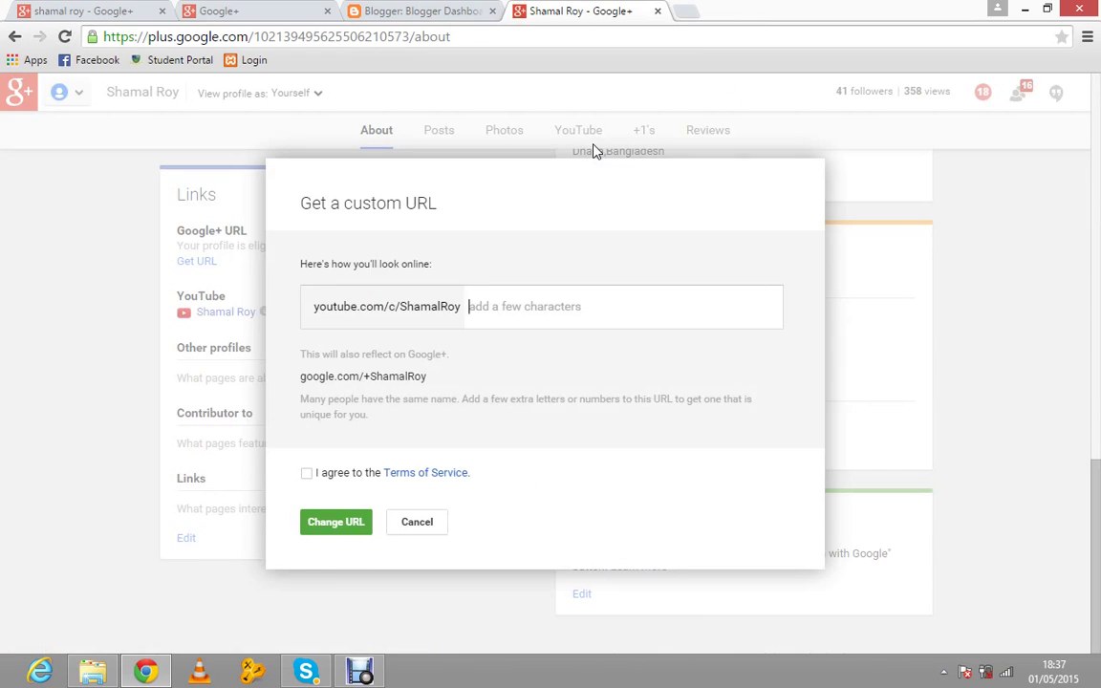
left_click(513, 318)
left_click(307, 475)
left_click(307, 474)
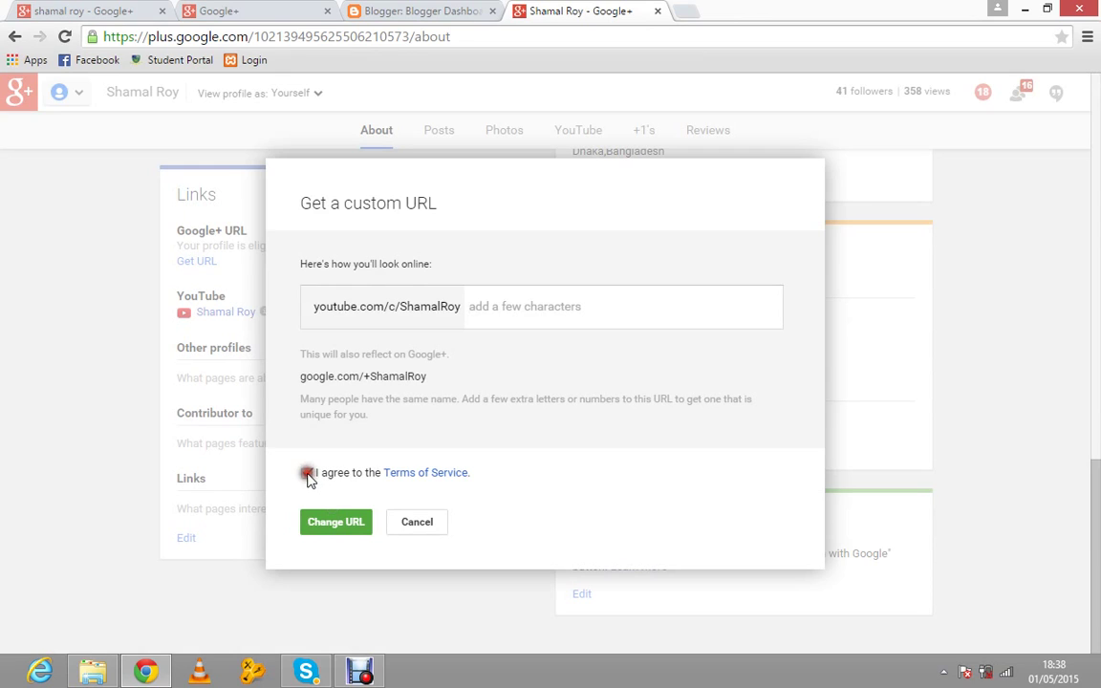
left_click(329, 525)
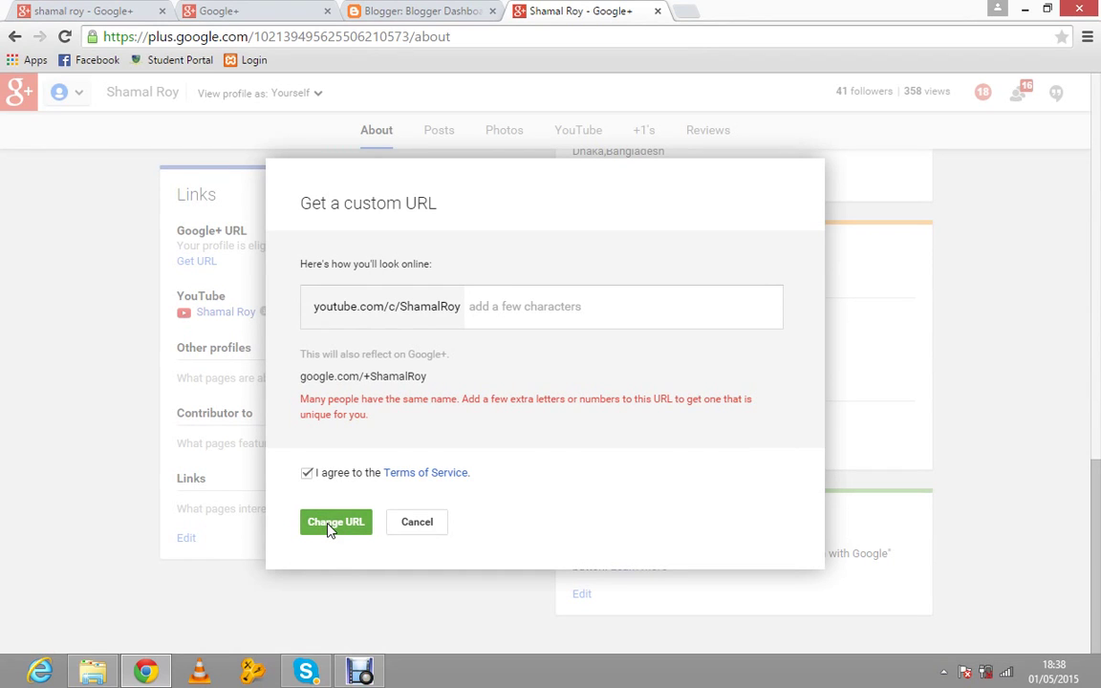
left_click(490, 437)
left_click(417, 524)
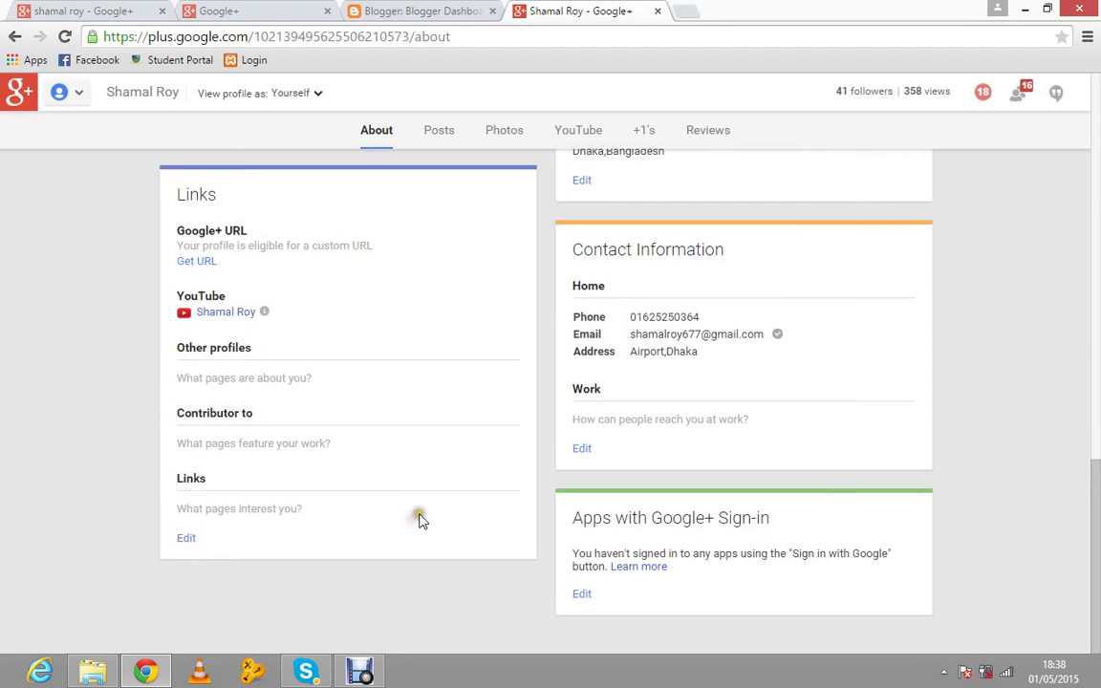